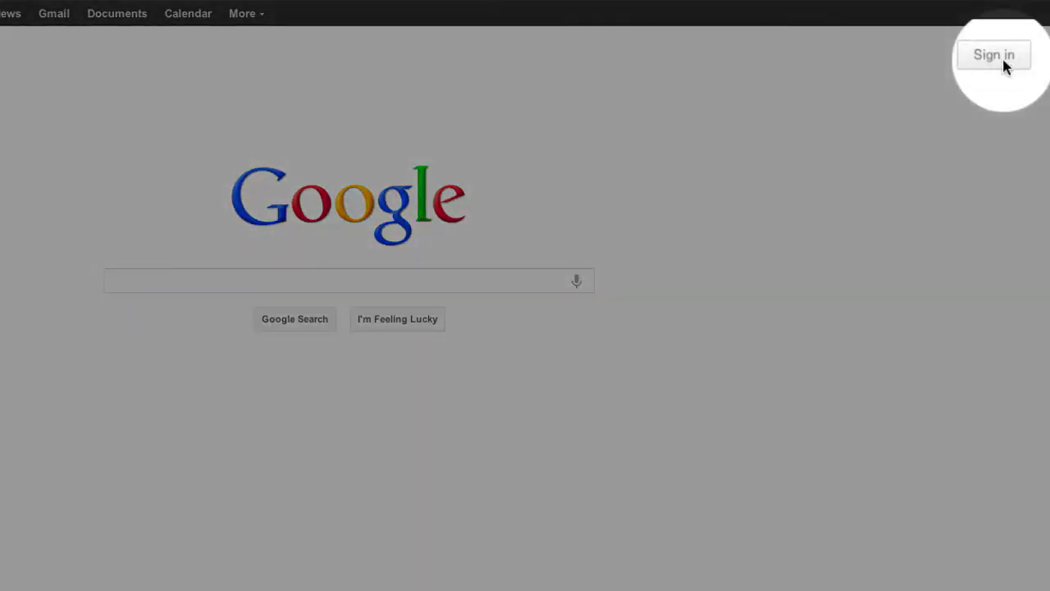
# Go to the Google account sign-in page from the Google homepage.
pyautogui.click(1001, 58)
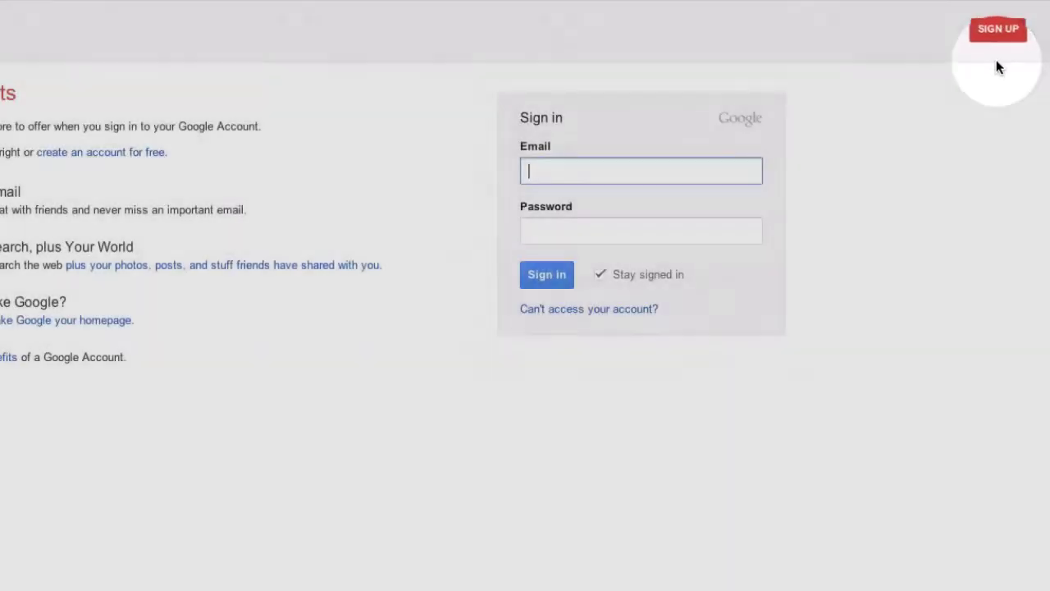
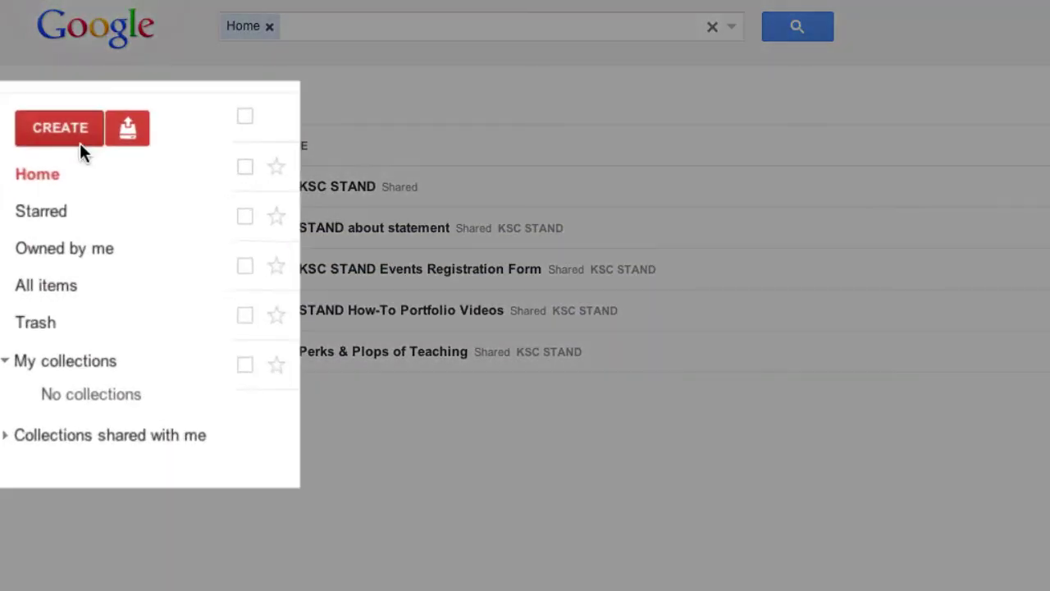
# Enter the account e-mail address in the sign-in form.
pyautogui.click(95, 152)
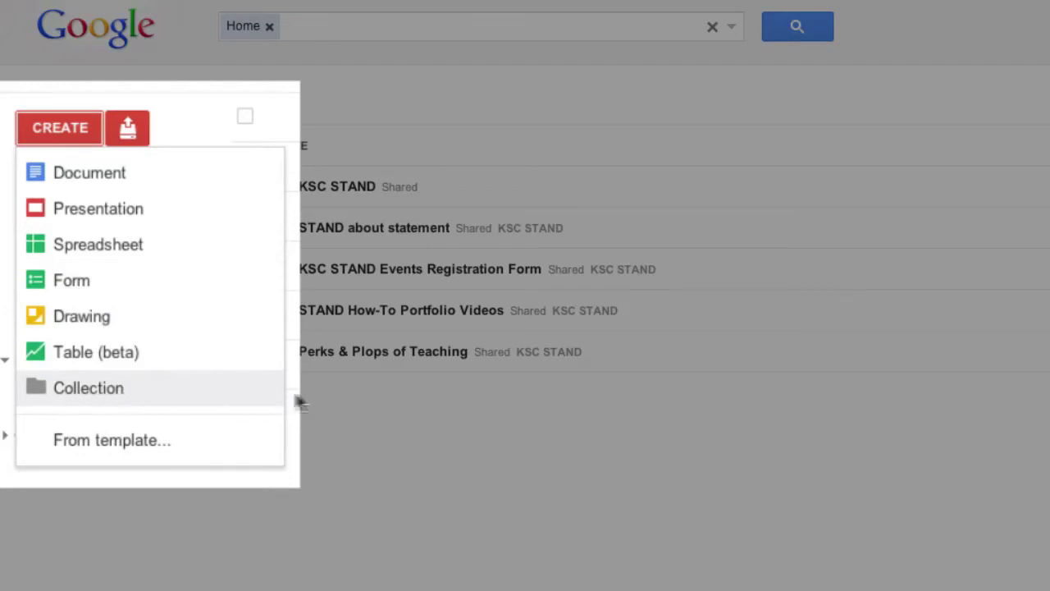
pyautogui.click(379, 398)
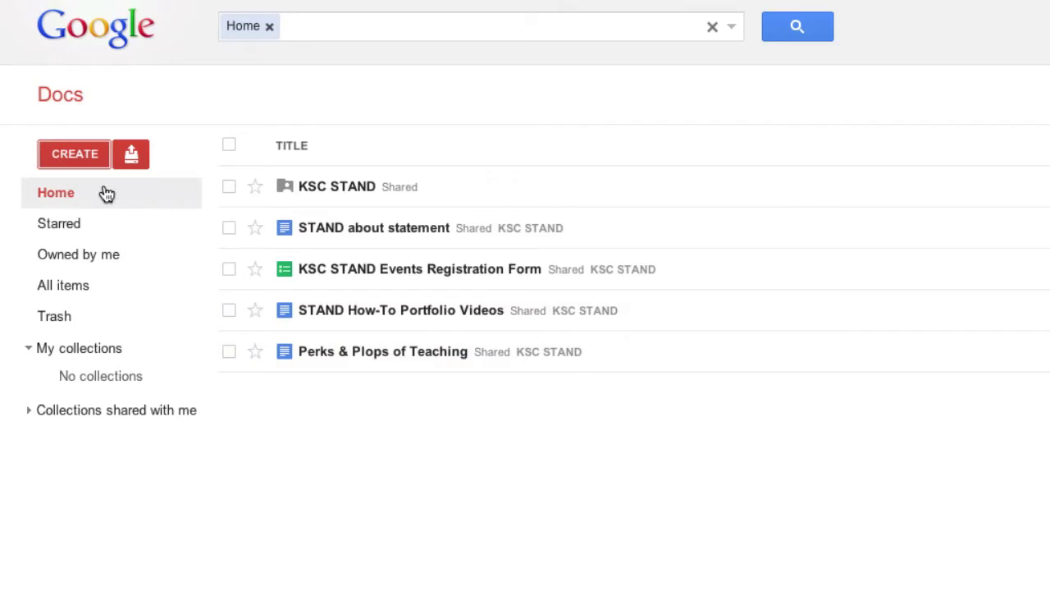
# Upload Sample Document from the Desktop, converting it to Google Docs format.
pyautogui.click(130, 152)
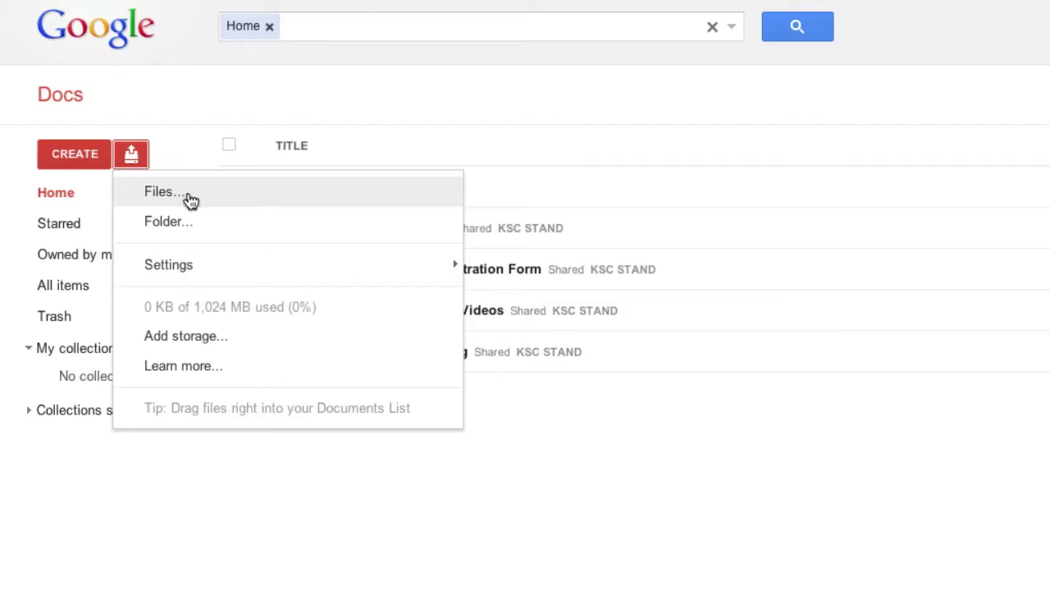
pyautogui.click(172, 199)
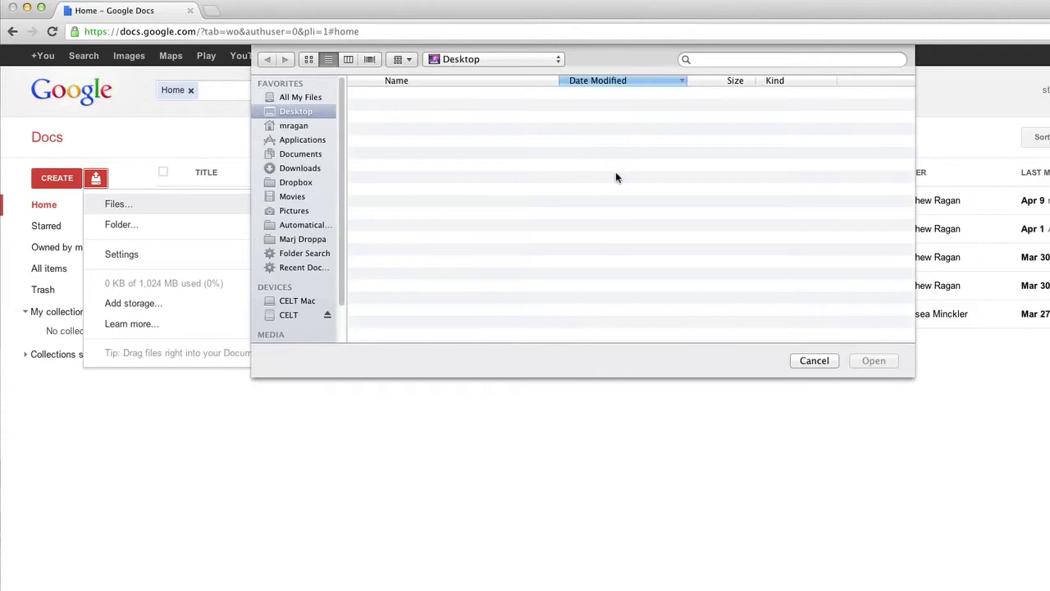
pyautogui.click(503, 95)
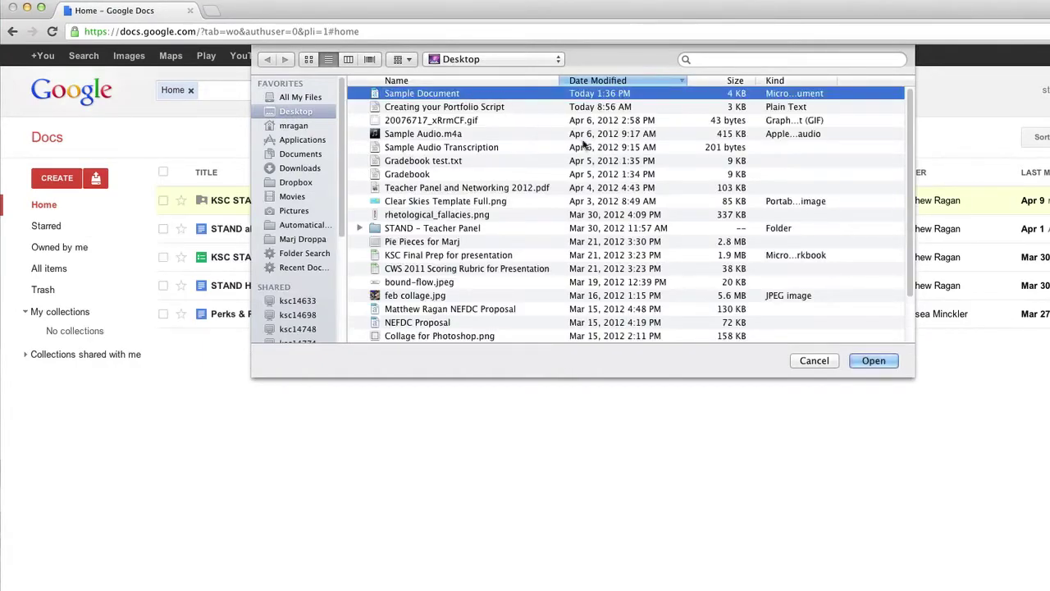
pyautogui.click(897, 363)
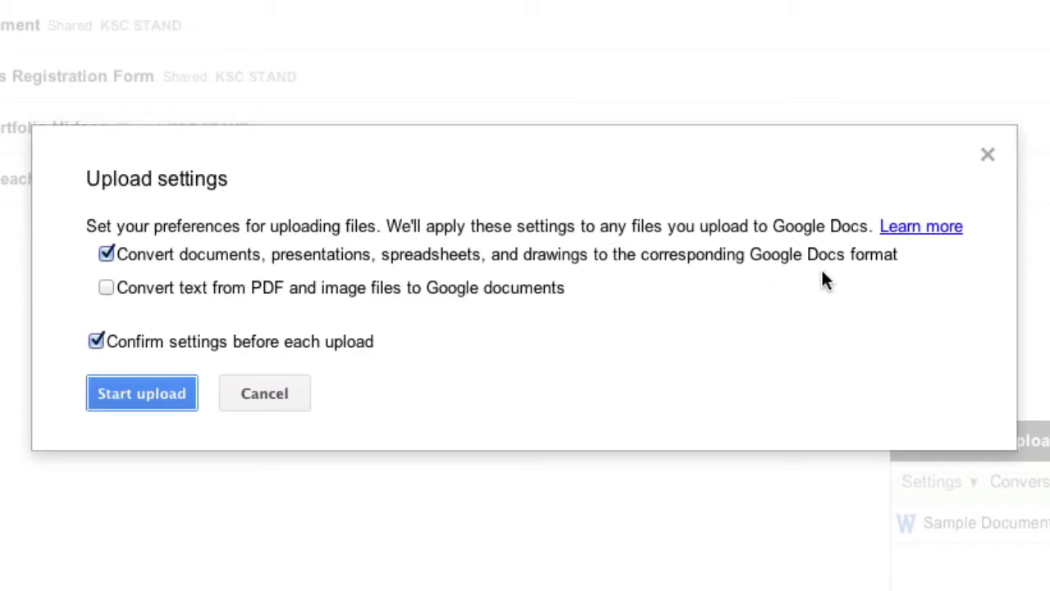
pyautogui.click(117, 389)
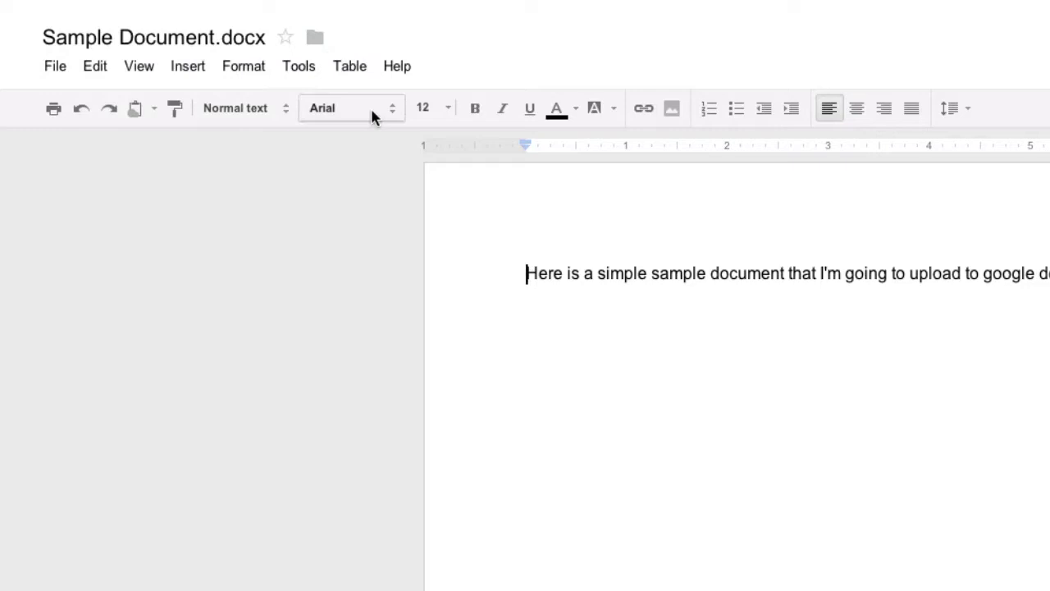
# Check the font list in Sample Document.docx and close it without changing the font.
pyautogui.click(344, 107)
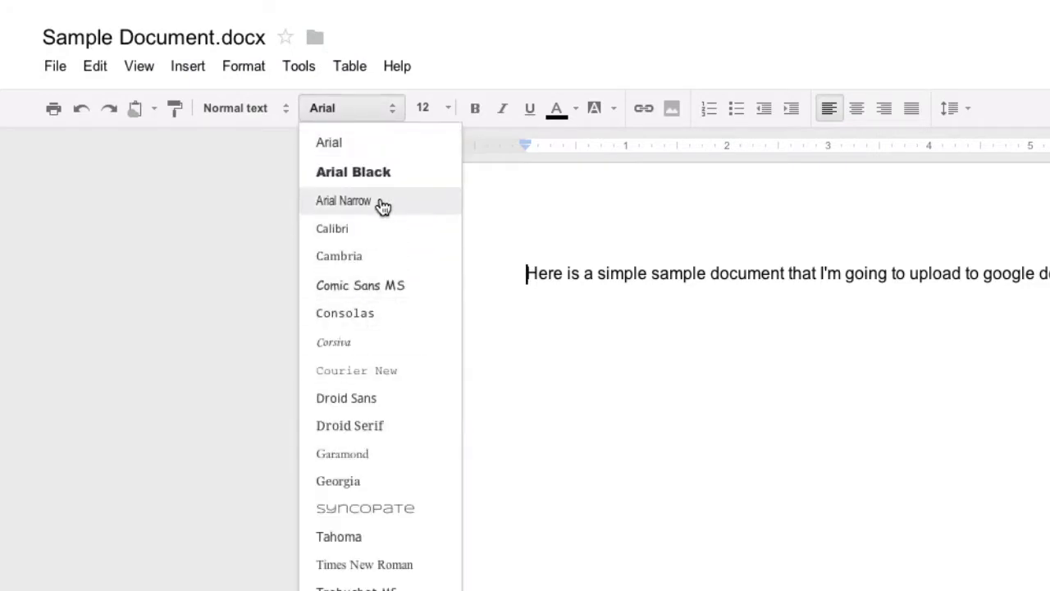
pyautogui.click(205, 158)
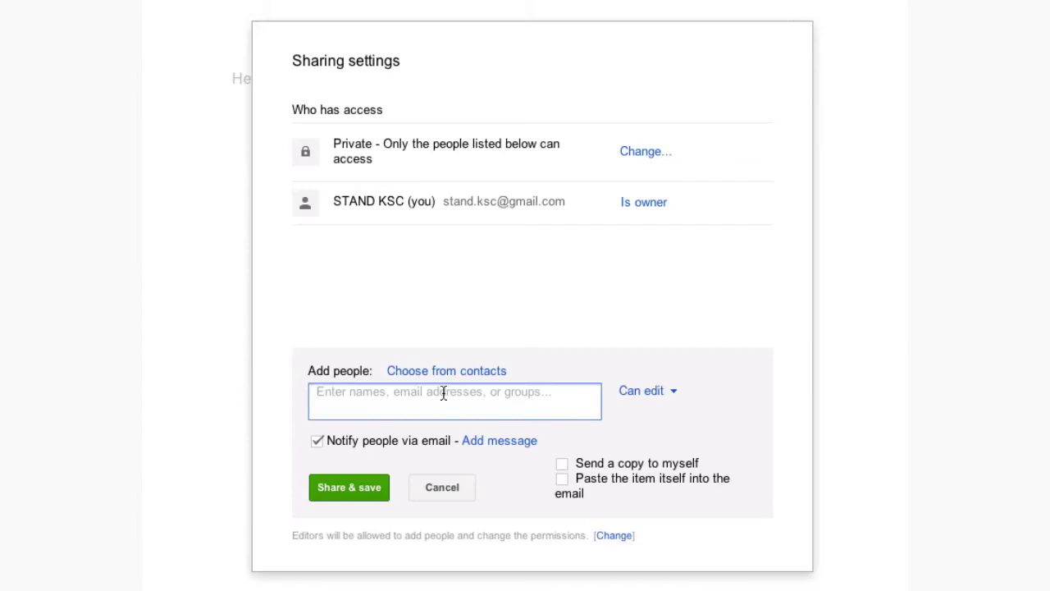
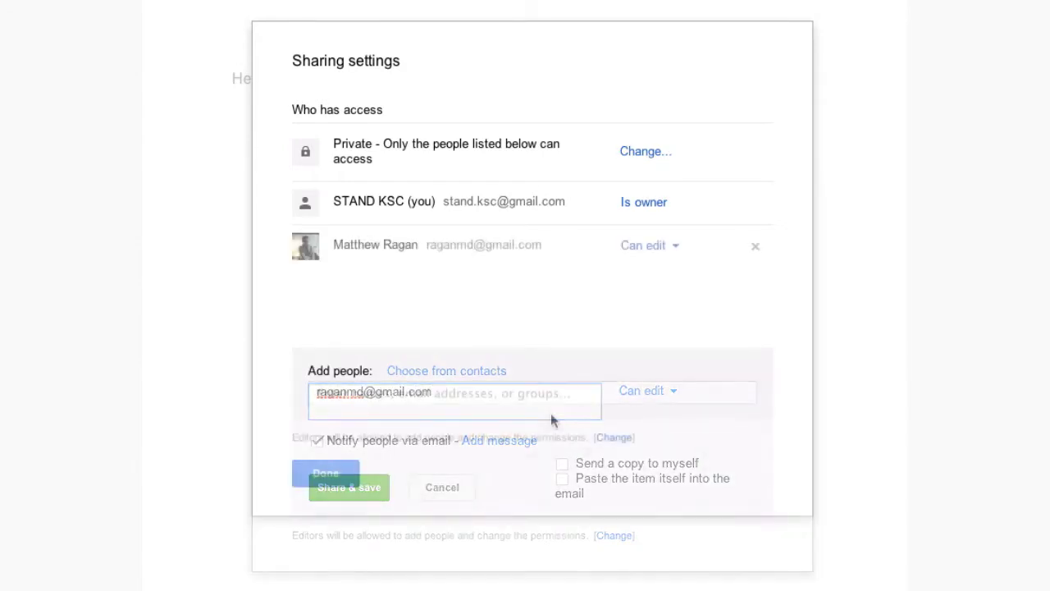
# Share the document with the collaborator's Gmail address with Can edit access.
pyautogui.click(347, 478)
pyautogui.click(475, 377)
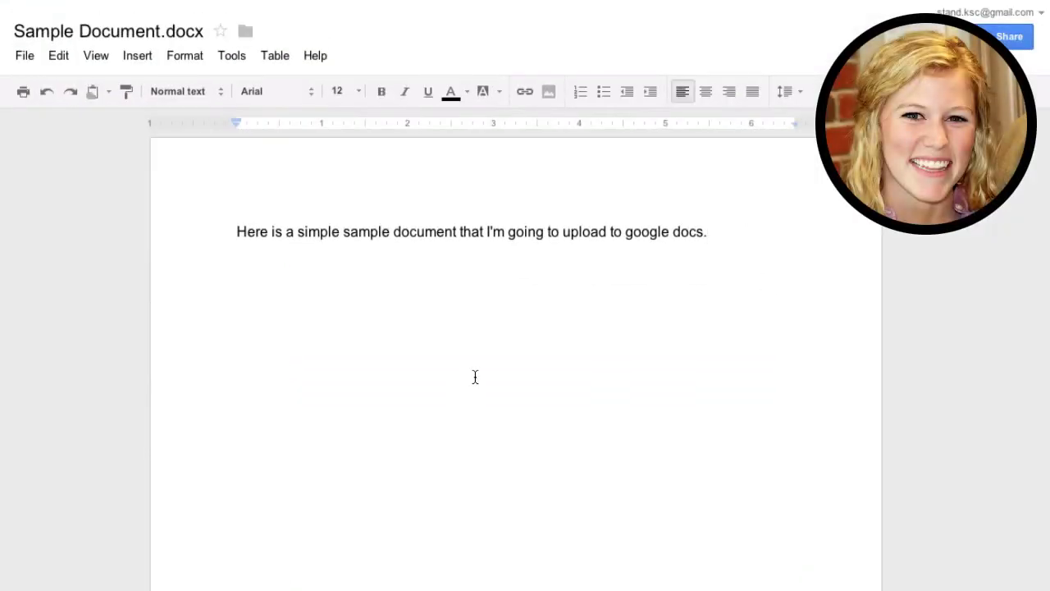
# Start a new empty line below the sample sentence.
pyautogui.press('Return')
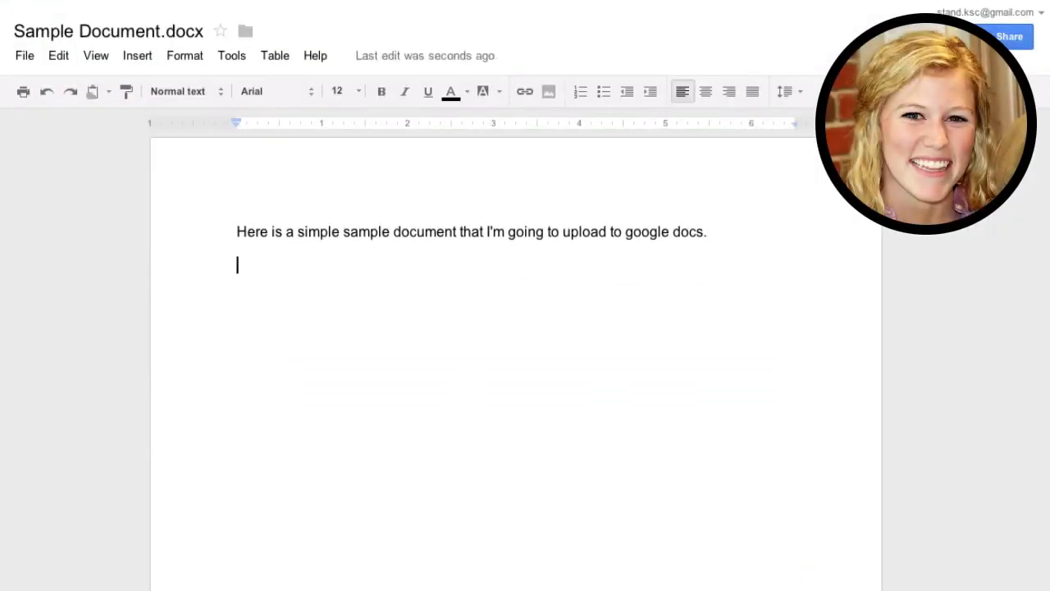
pyautogui.write('So')
pyautogui.press('BackSpace')
pyautogui.press('BackSpace')
pyautogui.press('BackSpace')
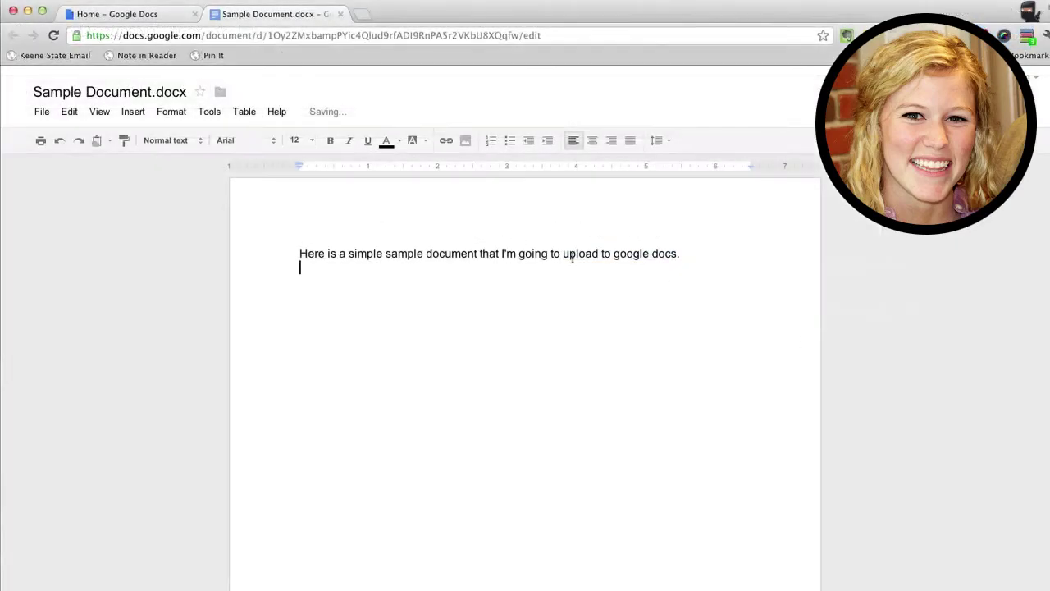
# Select the phrase 'upload to google docs.' and start a comment on it.
pyautogui.moveTo(571, 254); pyautogui.dragTo(652, 254)
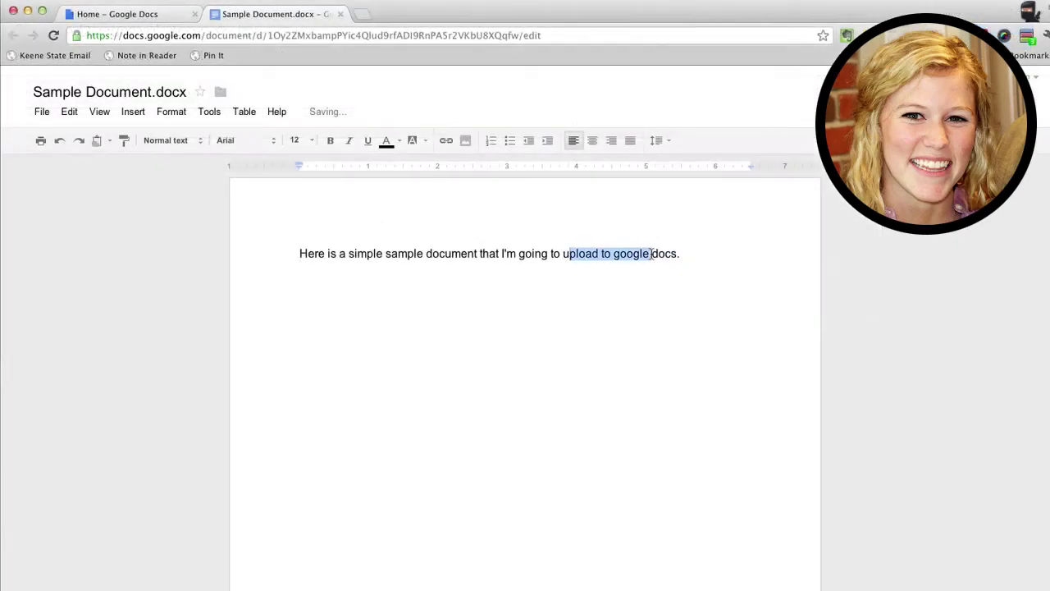
pyautogui.click(549, 254)
pyautogui.moveTo(563, 254); pyautogui.dragTo(680, 254)
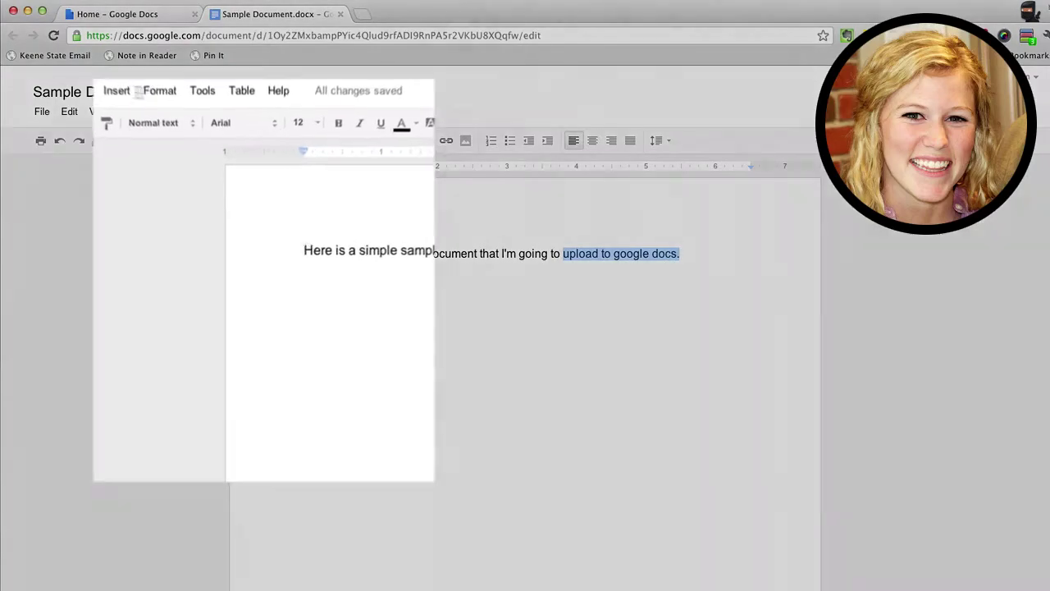
pyautogui.click(133, 112)
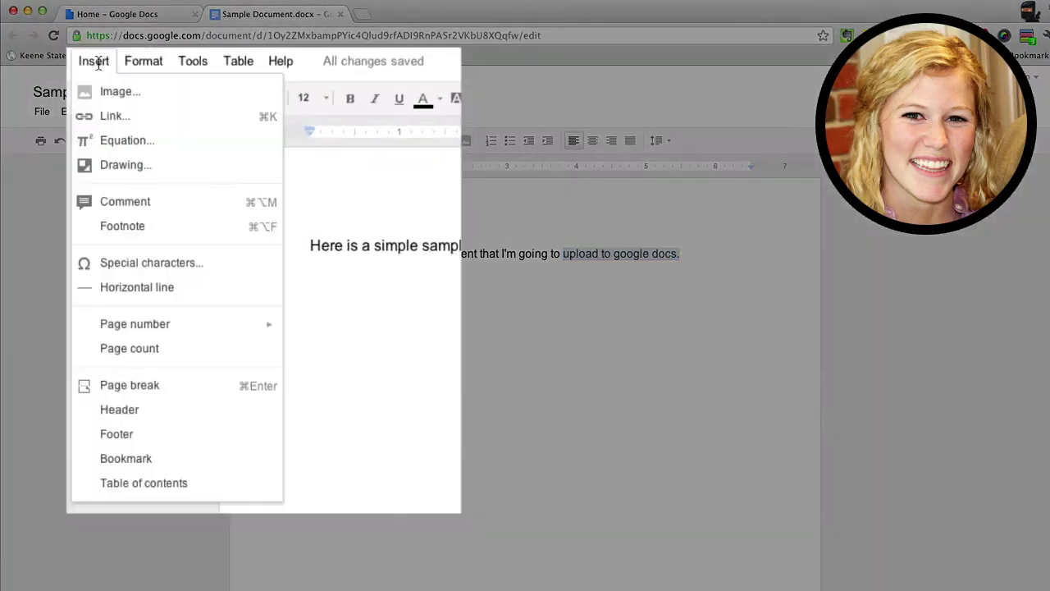
pyautogui.click(135, 201)
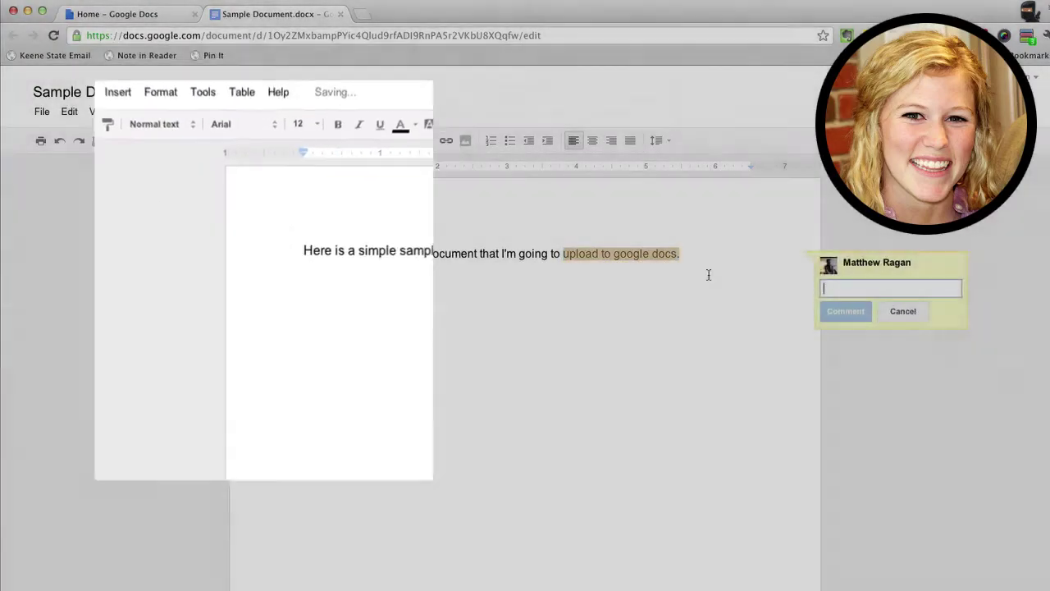
# Write a comment praising the point and urging more on it, correcting 'shoudl' to 'should', and post it.
pyautogui.write('Matt 0')
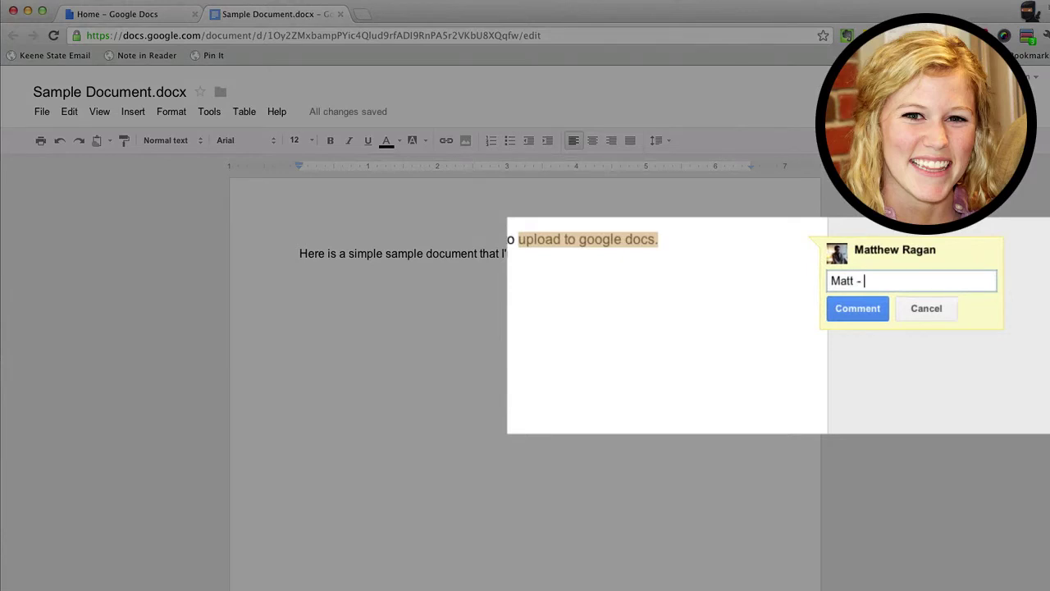
pyautogui.write('I think this is real')
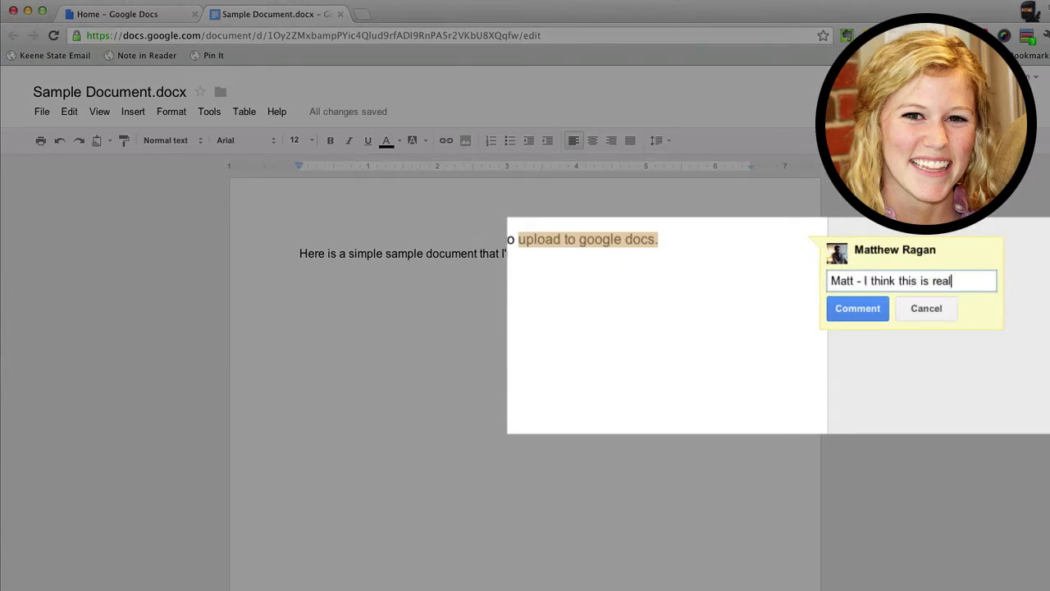
pyautogui.write('ly a great point that you brin gup')
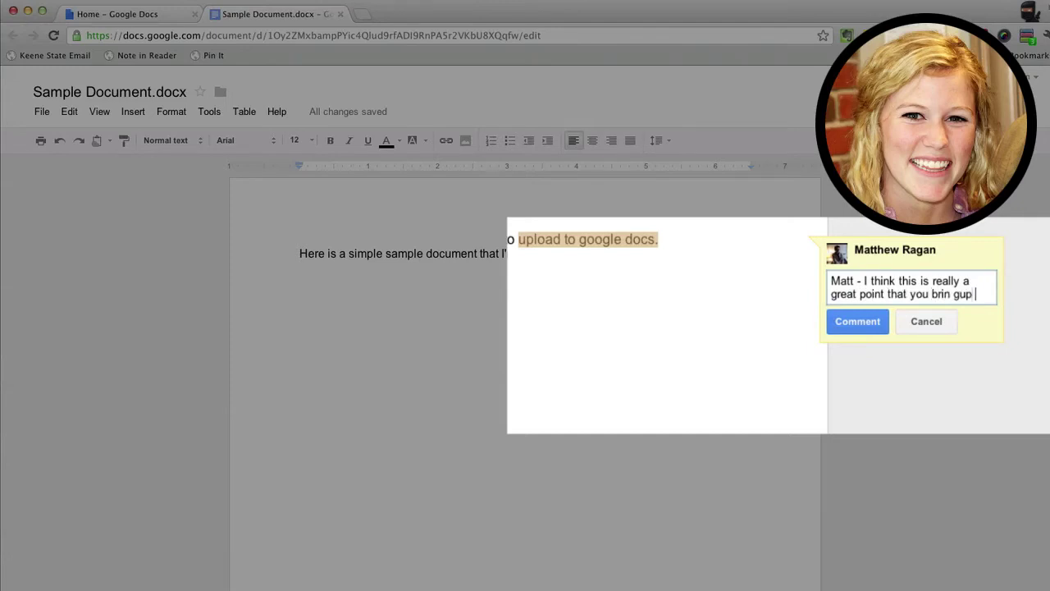
pyautogui.press('BackSpace')
pyautogui.press('BackSpace')
pyautogui.press('BackSpace')
pyautogui.press('BackSpace')
pyautogui.press('BackSpace')
pyautogui.write('g up here..')
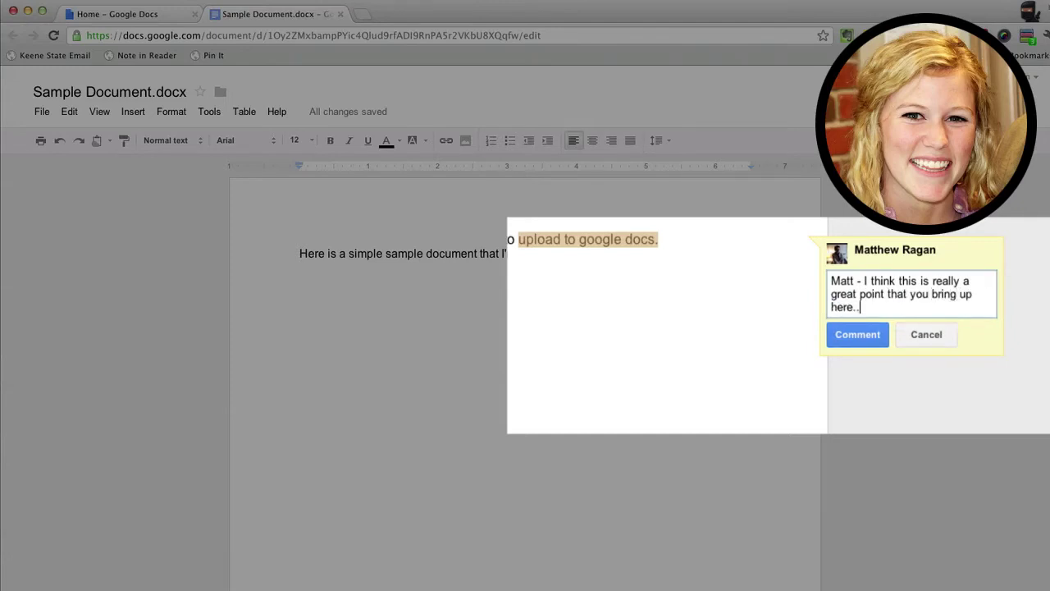
pyautogui.write('. you shoudl talk')
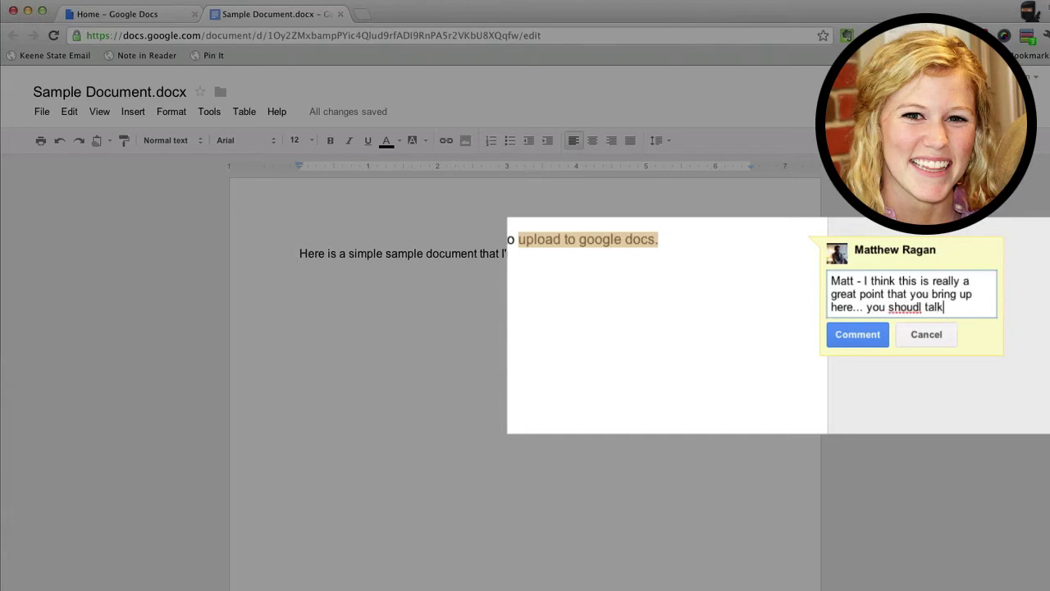
pyautogui.write(' more about it')
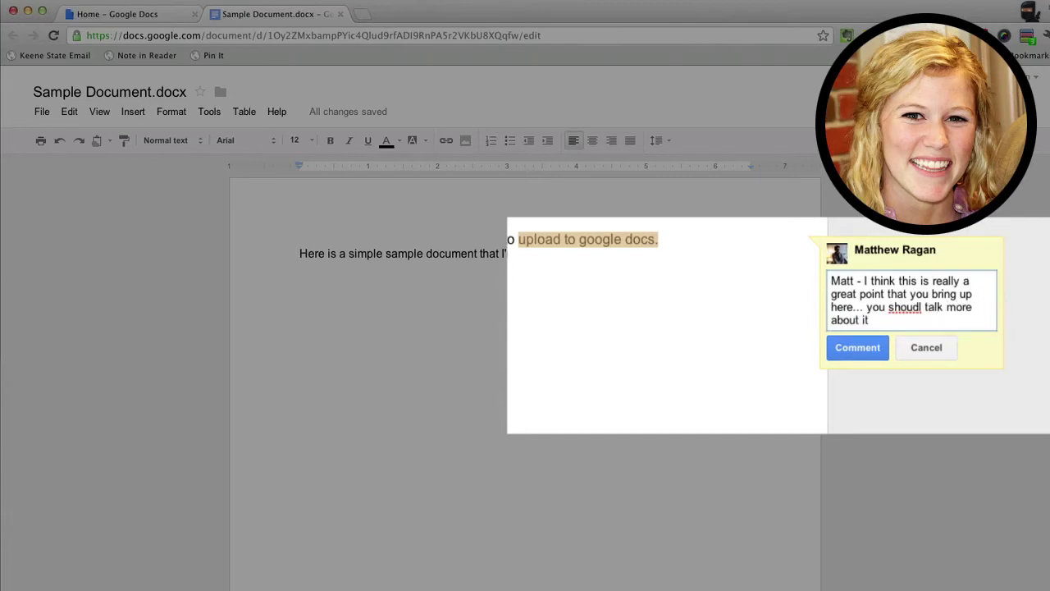
pyautogui.rightClick(910, 310)
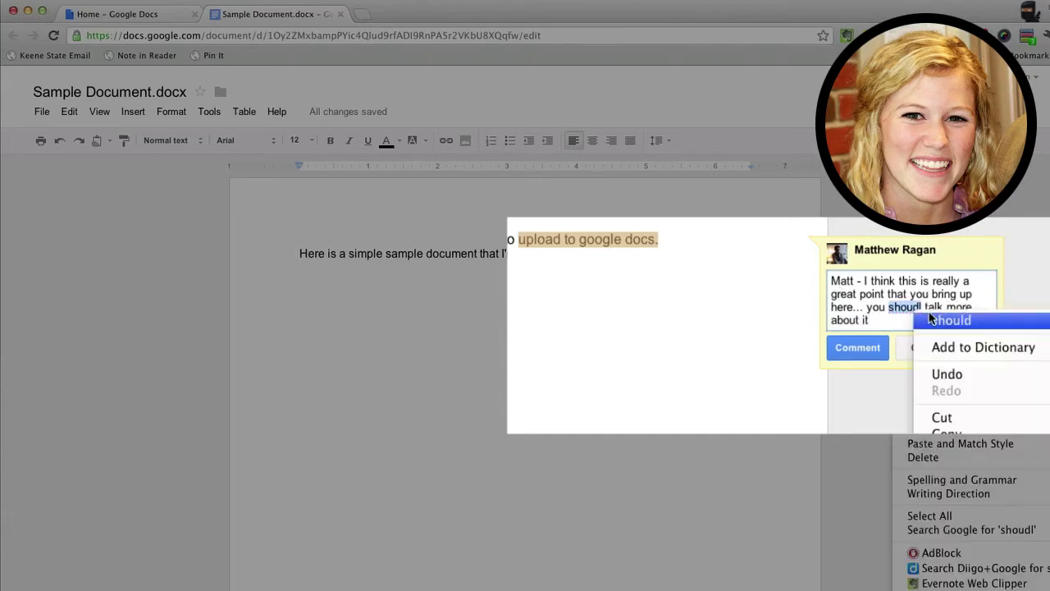
pyautogui.click(951, 320)
pyautogui.click(861, 348)
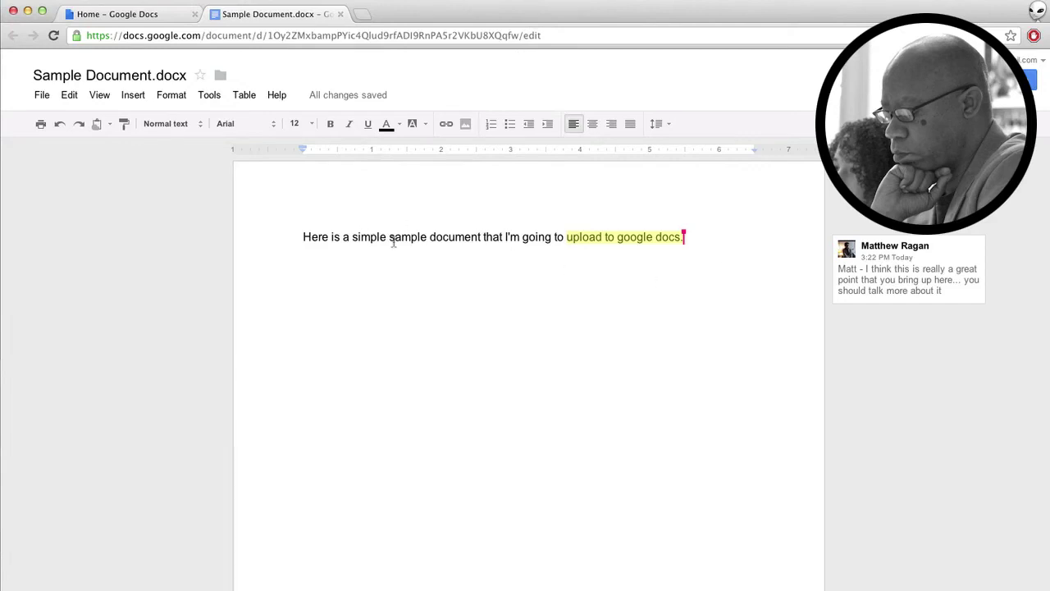
# Post a thank-you reply to the comment, then select the word 'document' in the first line.
pyautogui.click(891, 270)
pyautogui.write('T')
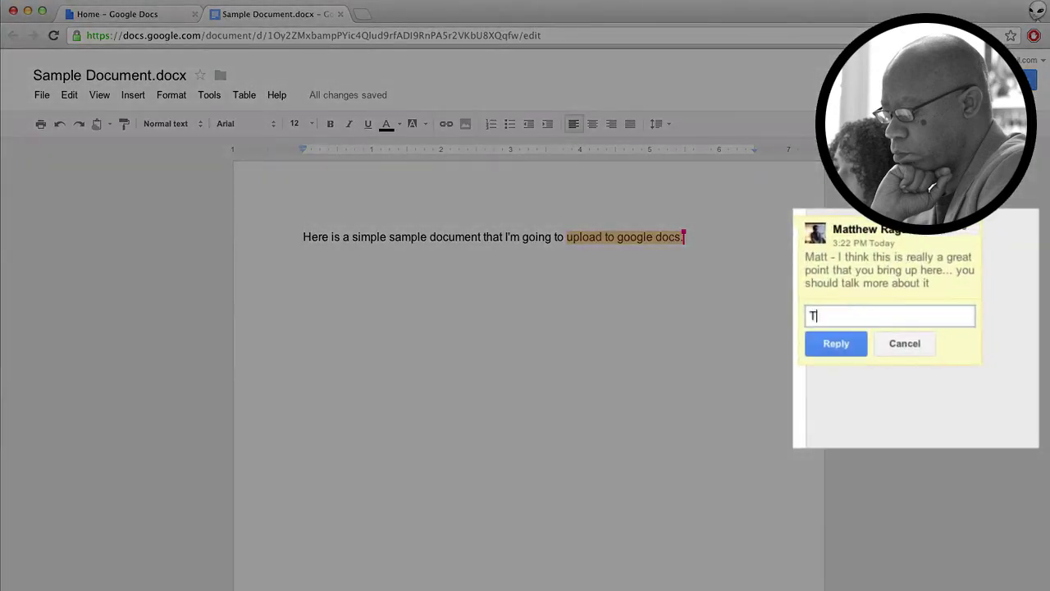
pyautogui.write('hanks Matt! That')
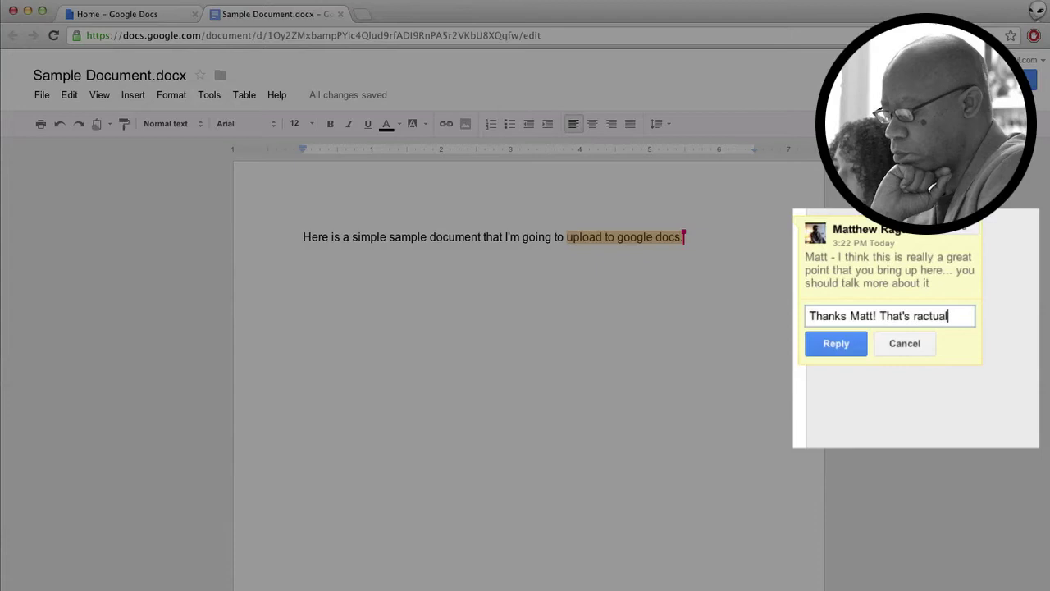
pyautogui.write("'s actually really helpful.")
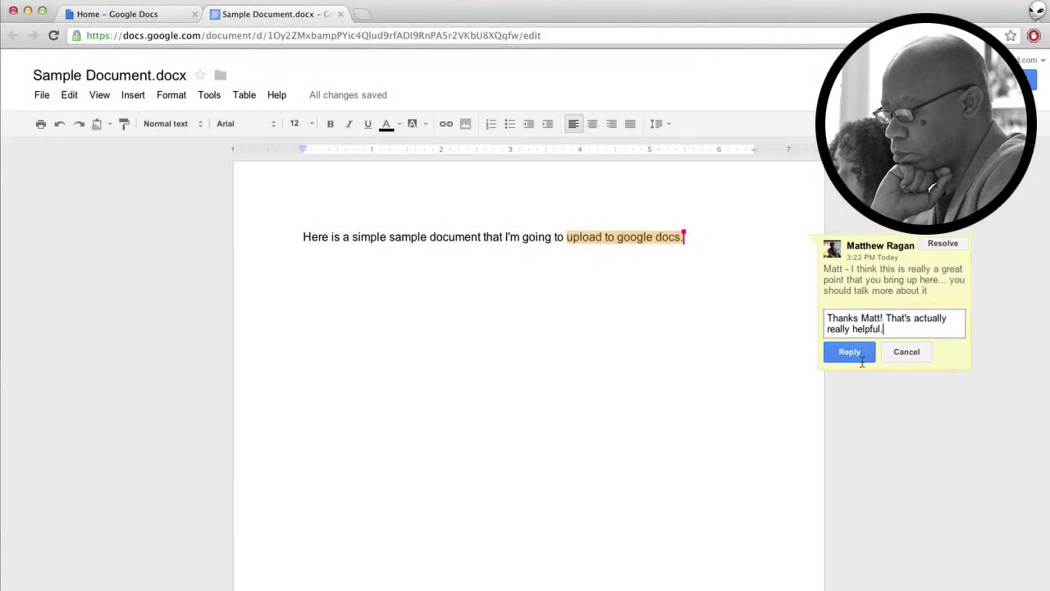
pyautogui.click(853, 356)
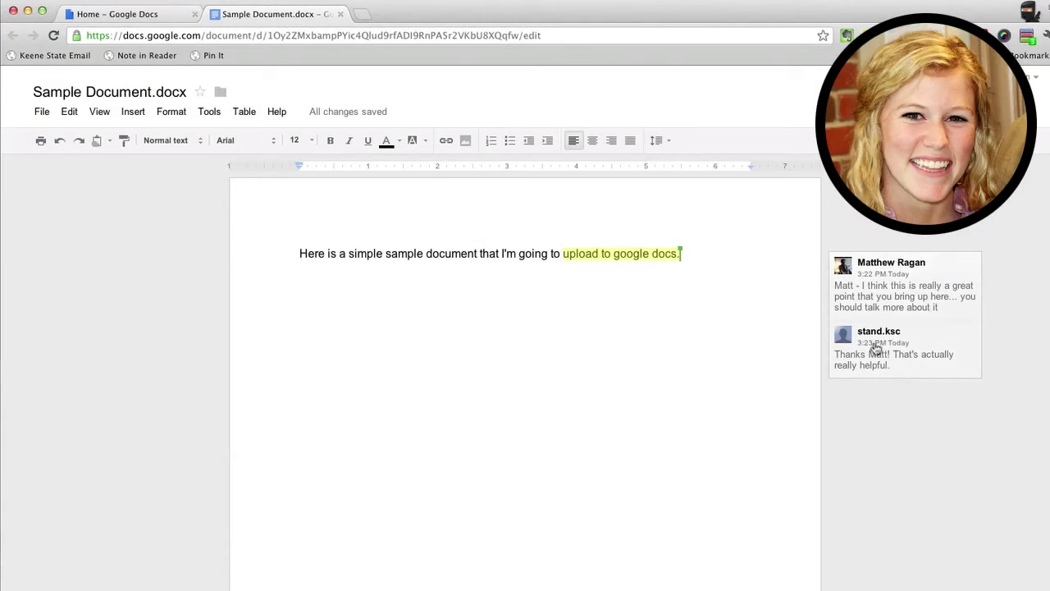
pyautogui.click(500, 266)
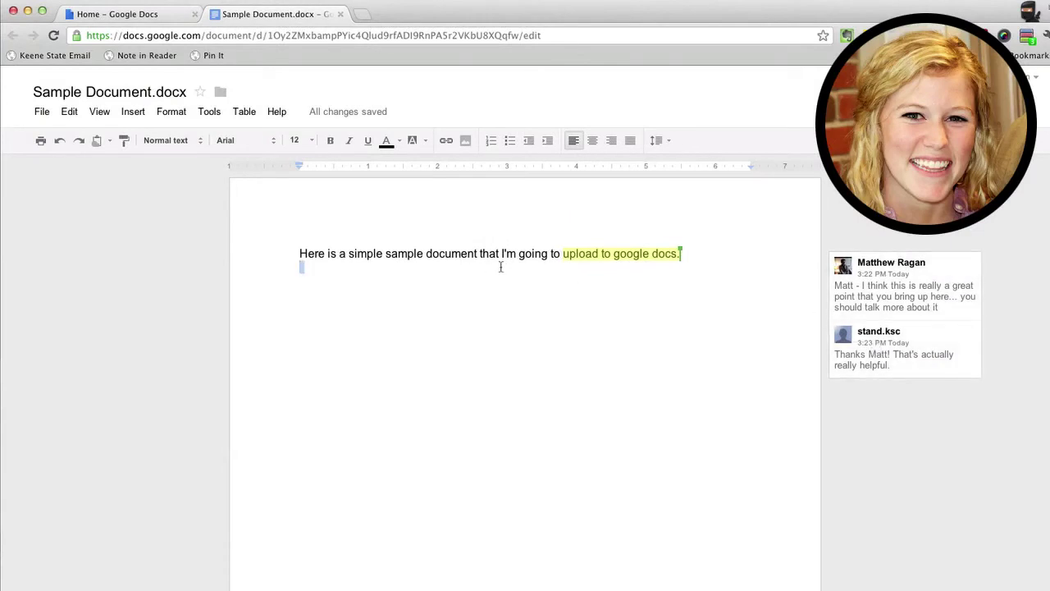
pyautogui.doubleClick(452, 253)
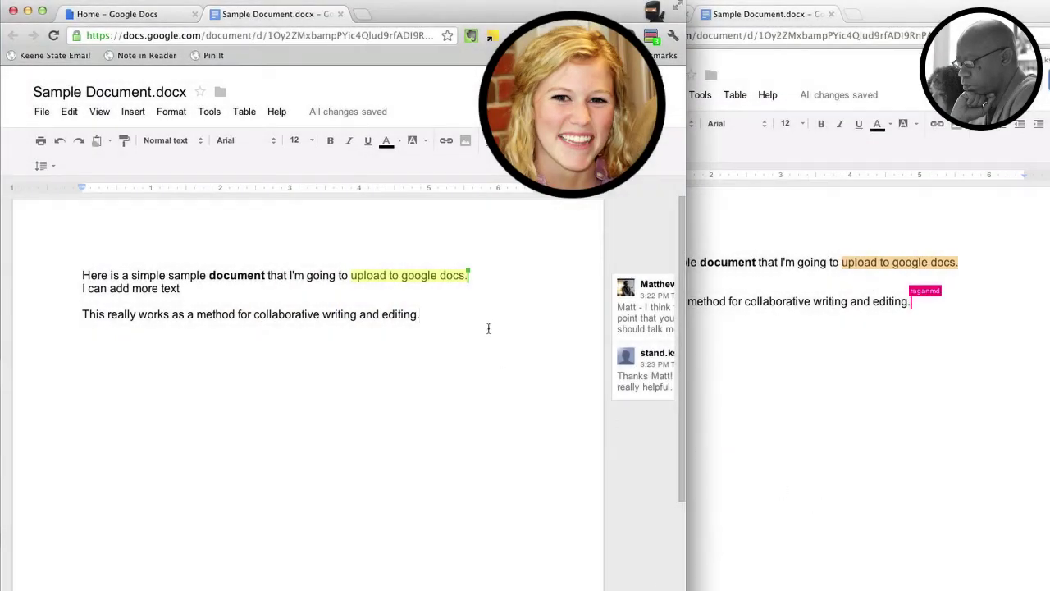
# Type 'I can see how this works' and 'So in real time I can work with another person to draft, edit, and finalize any document.'.
pyautogui.write('I can swe ho')
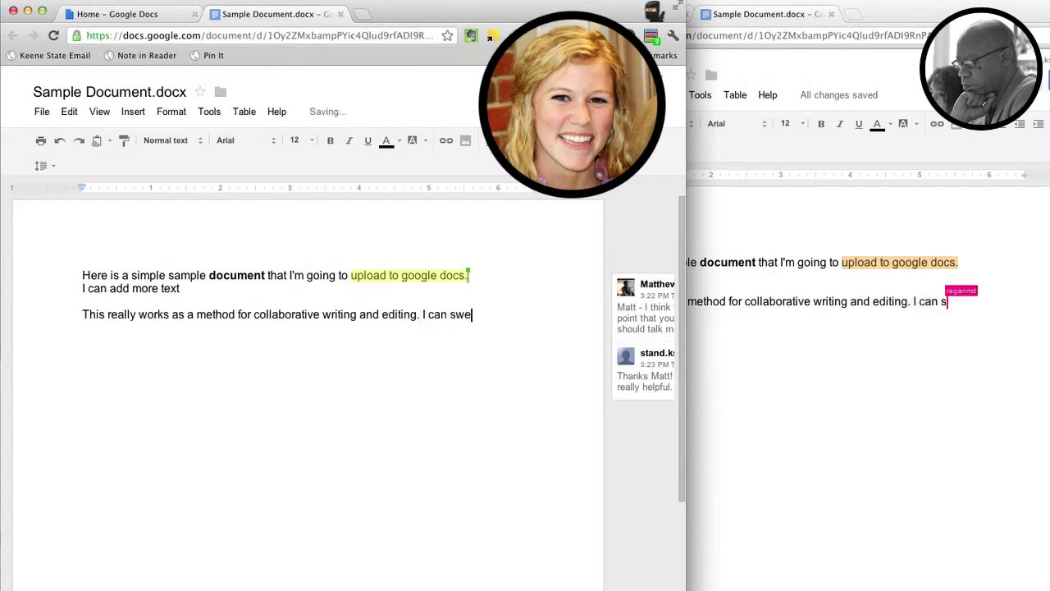
pyautogui.press('BackSpace')
pyautogui.press('BackSpace')
pyautogui.press('BackSpace')
pyautogui.press('BackSpace')
pyautogui.press('BackSpace')
pyautogui.write('ee how this owr')
pyautogui.press('BackSpace')
pyautogui.press('BackSpace')
pyautogui.press('BackSpace')
pyautogui.press('BackSpace')
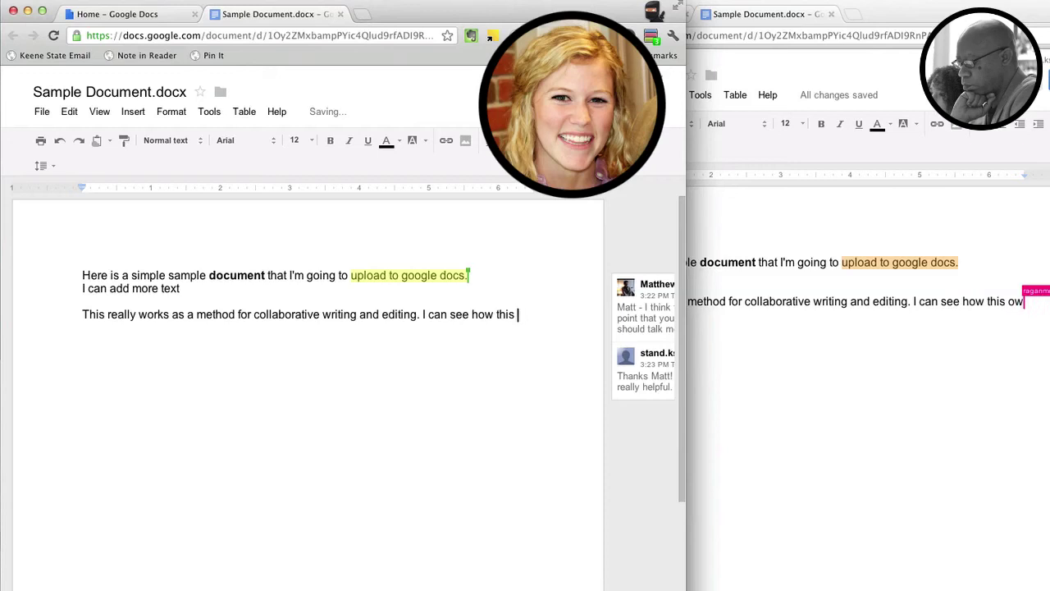
pyautogui.write('works.')
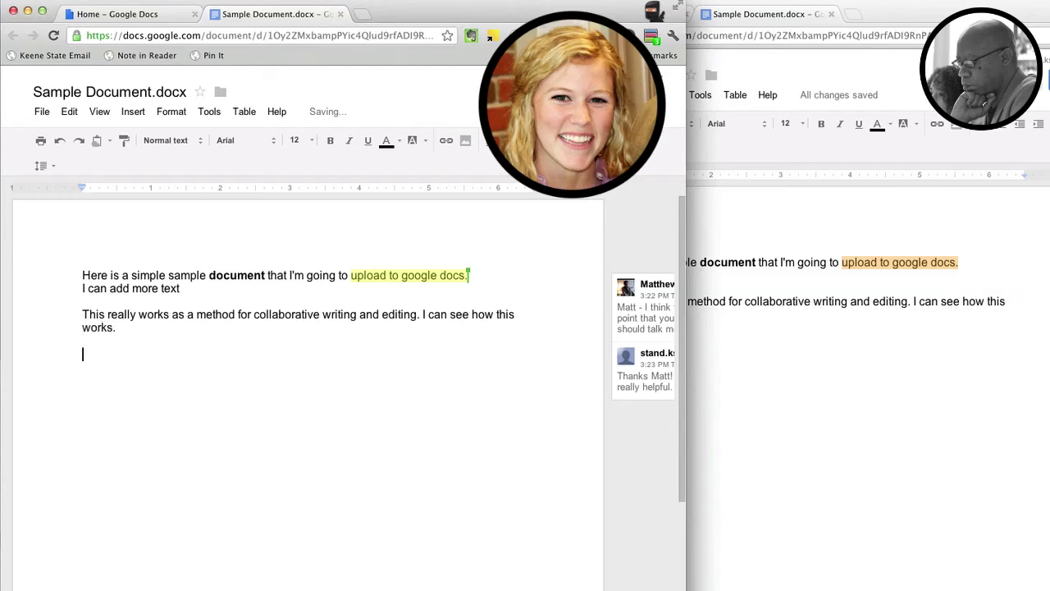
pyautogui.write('So in realy time I can work with another person to w')
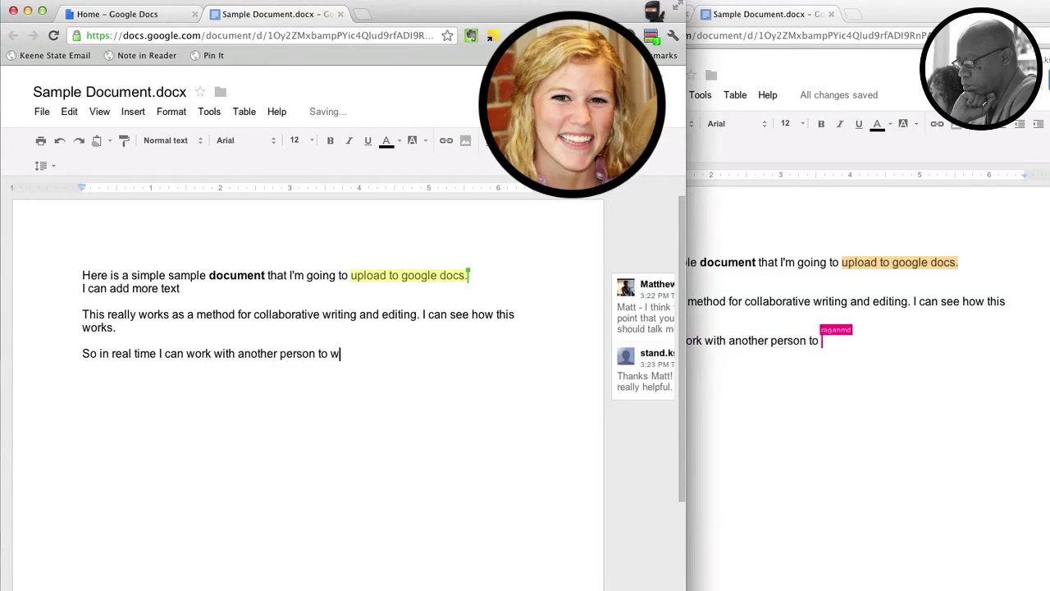
pyautogui.press('BackSpace')
pyautogui.write('dra')
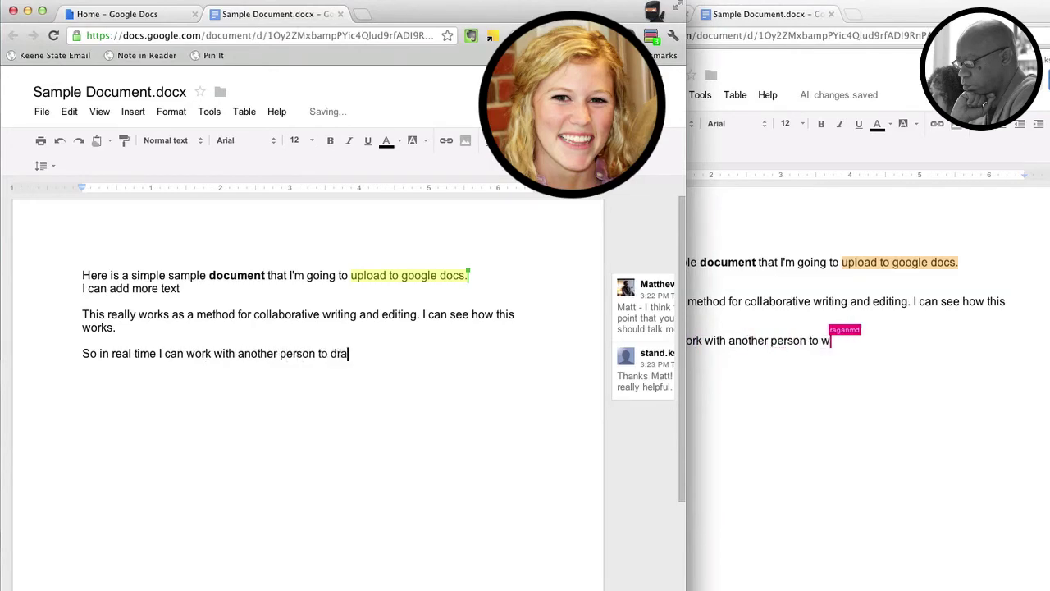
pyautogui.write('ft, edit, and fi')
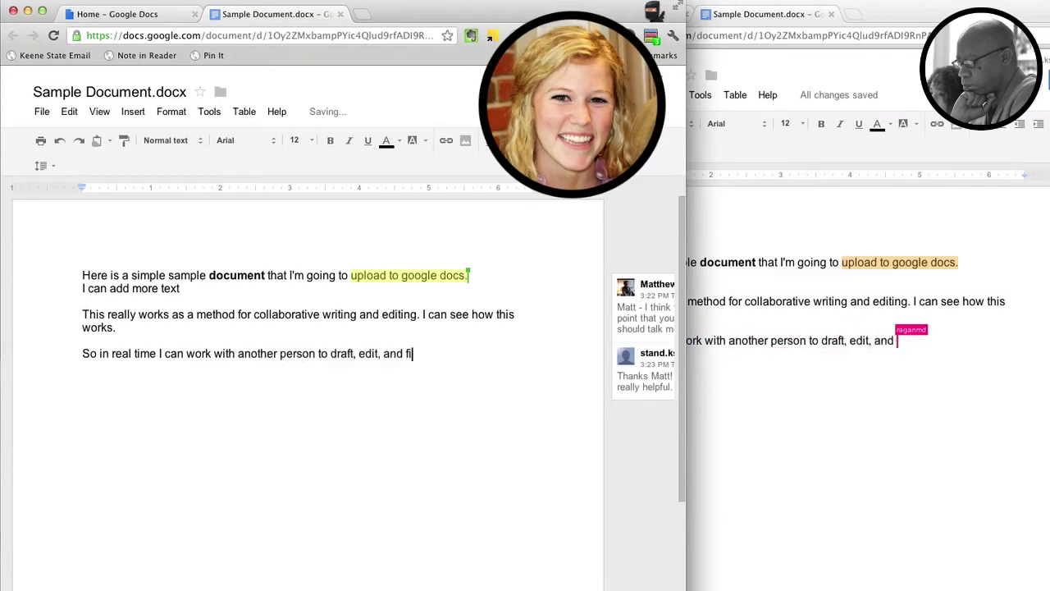
pyautogui.write('nalize a')
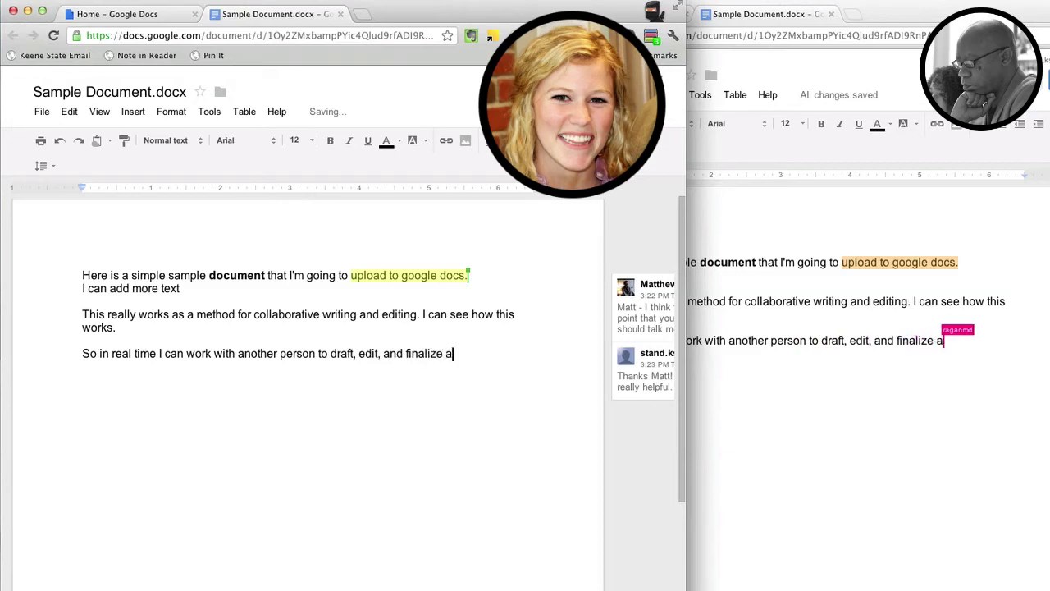
pyautogui.write('ny document.')
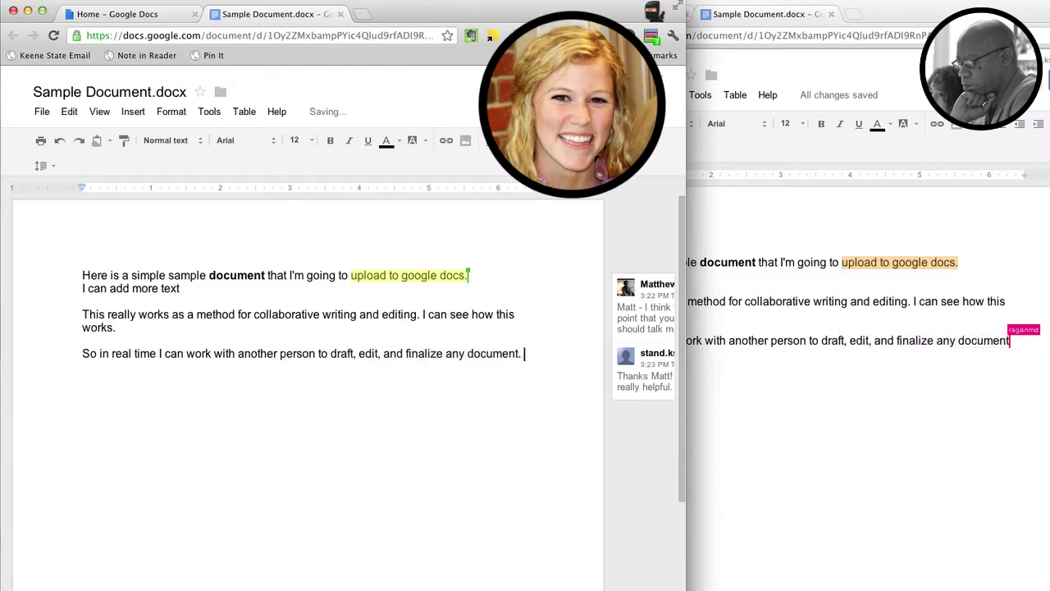
# Add a paragraph saying it's also free and files are available from any Internet-connected computer.
pyautogui.press('Return')
pyautogui.write('The other g')
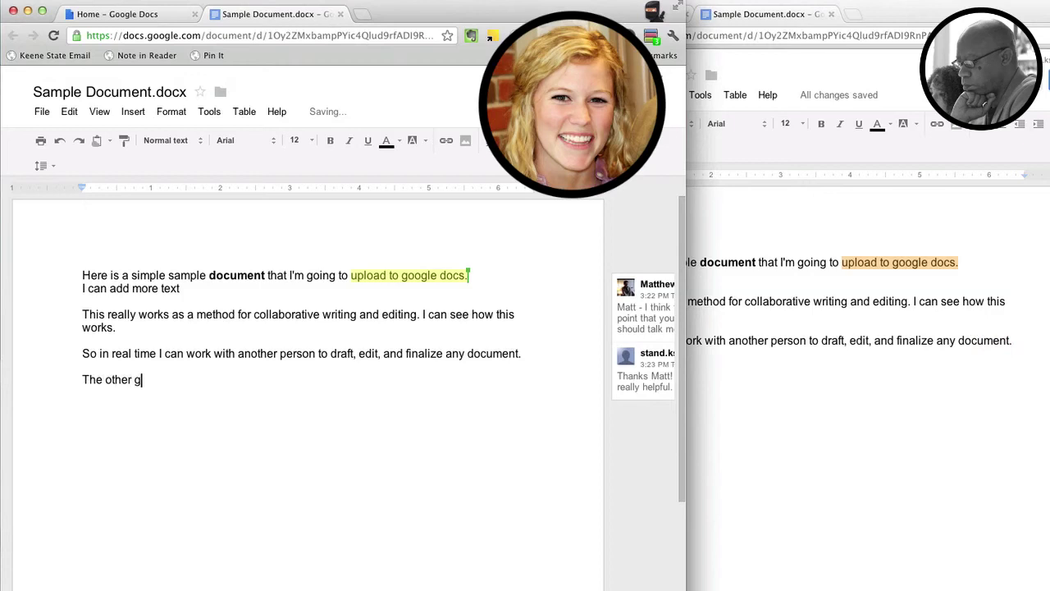
pyautogui.write("reat thing is that it's Free")
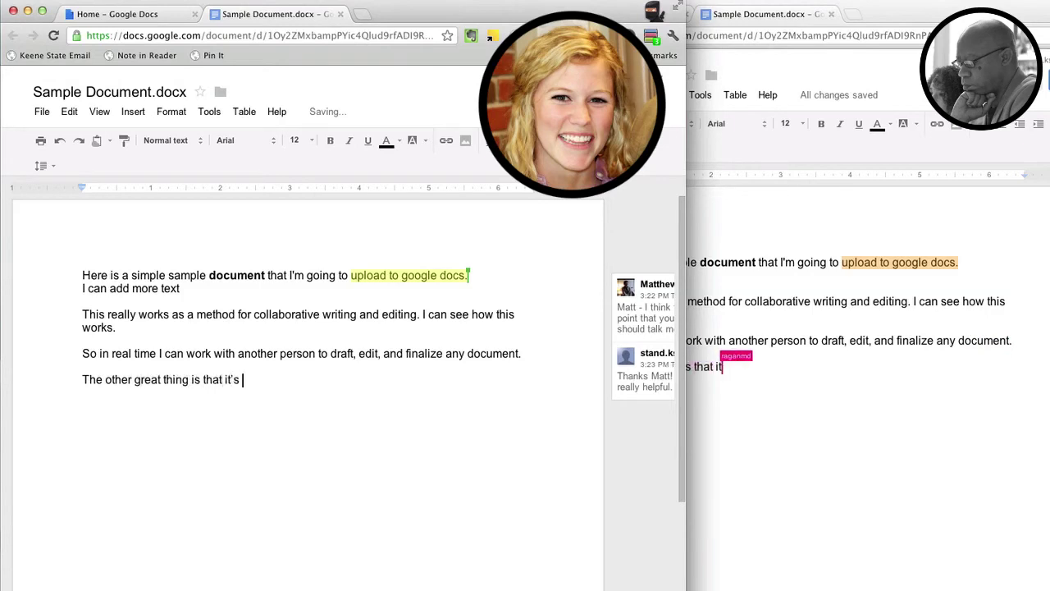
pyautogui.hotkey('shift', 'Home')
pyautogui.write("It's also free and your files are available from any computer where you have Internet access.")
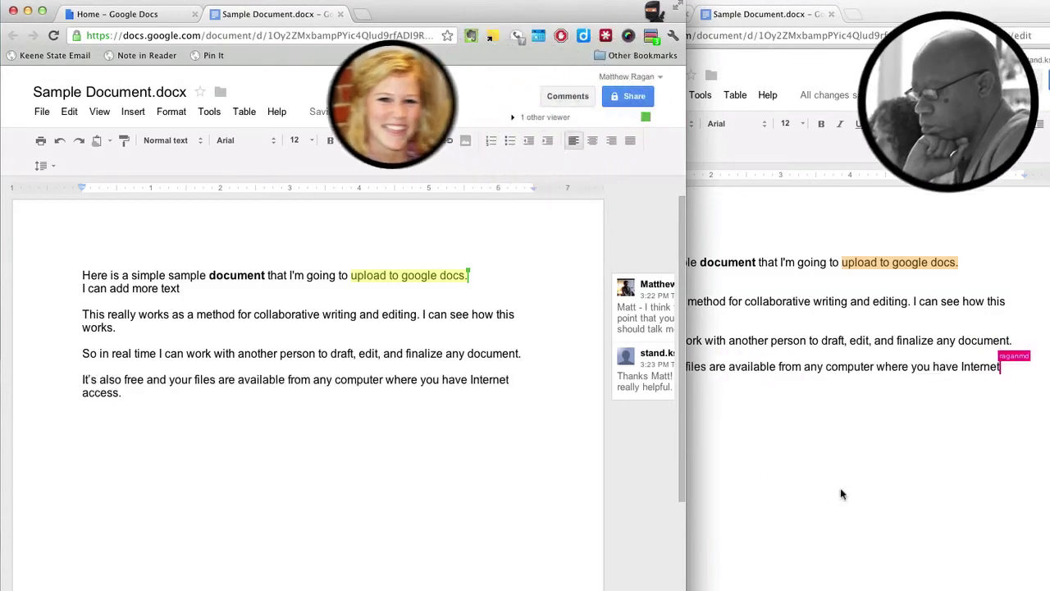
# Make the 'So in real time' sentence bold.
pyautogui.click(840, 487)
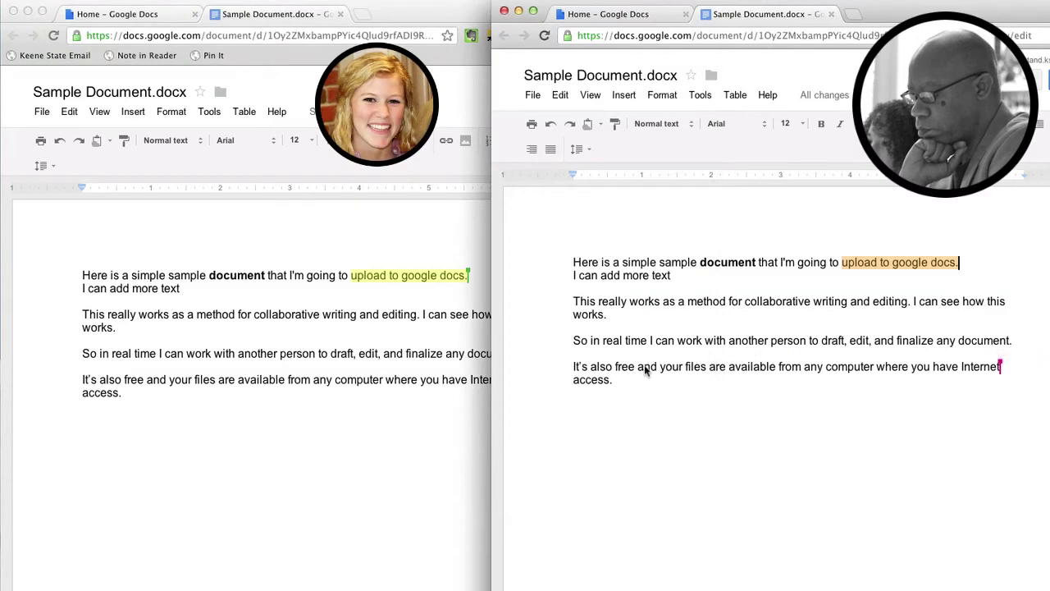
pyautogui.moveTo(573, 343); pyautogui.dragTo(882, 354)
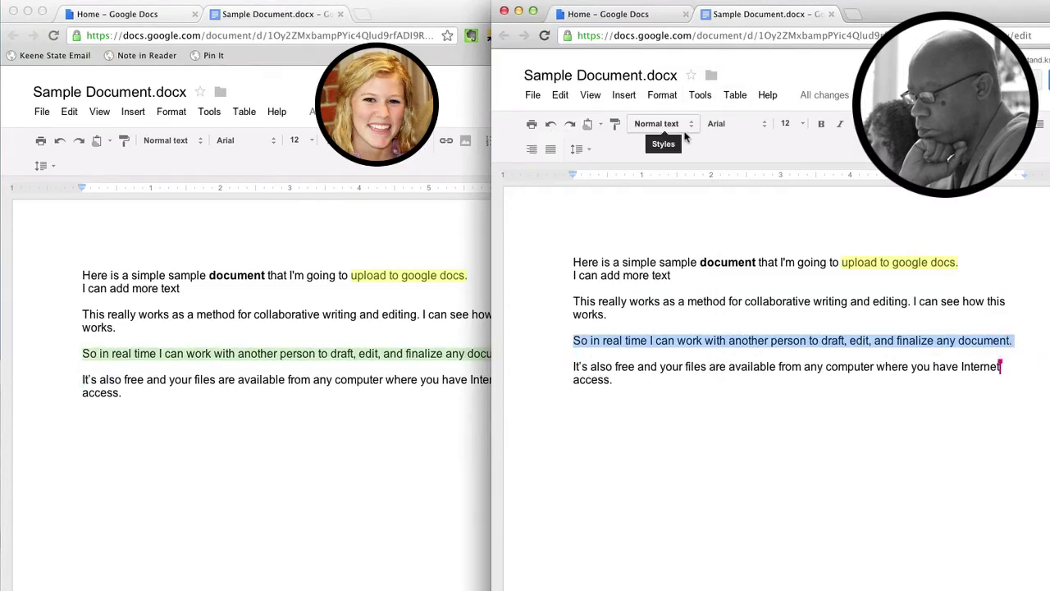
pyautogui.click(821, 124)
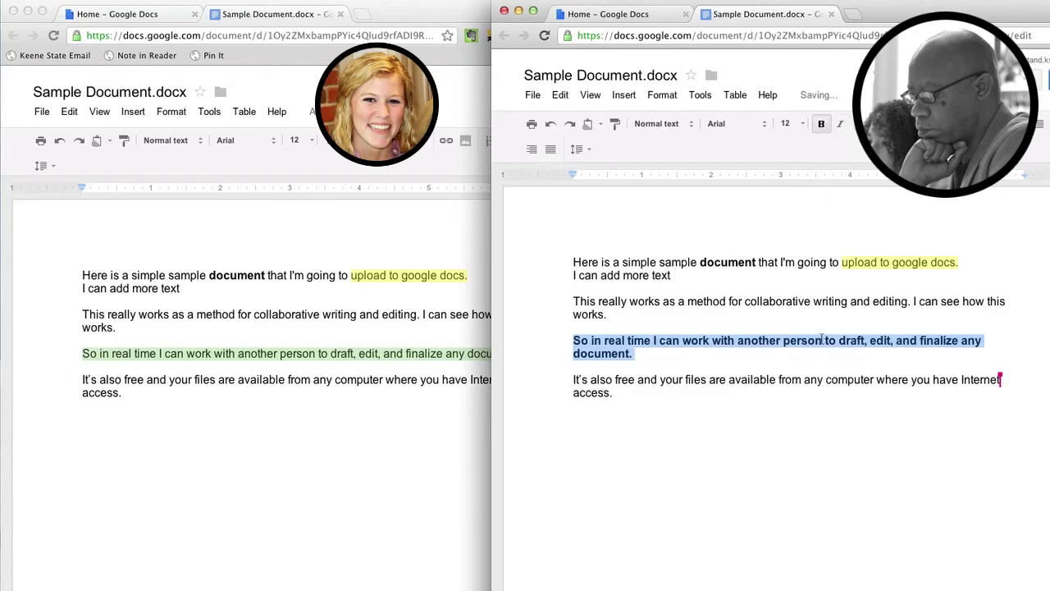
pyautogui.click(619, 393)
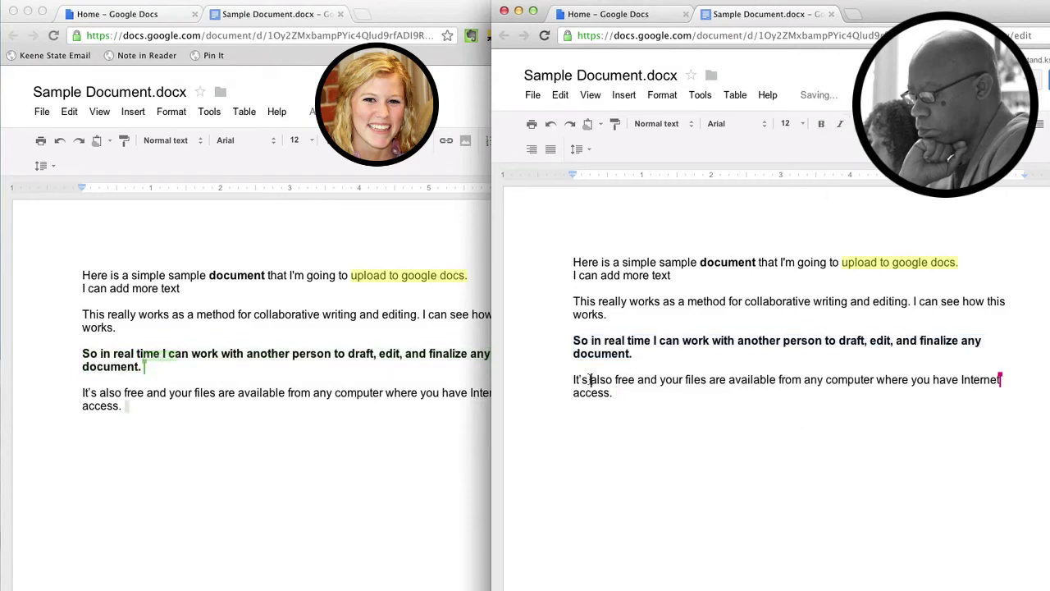
# Change the font of the word 'free' to Droid Sans.
pyautogui.doubleClick(624, 379)
pyautogui.click(710, 124)
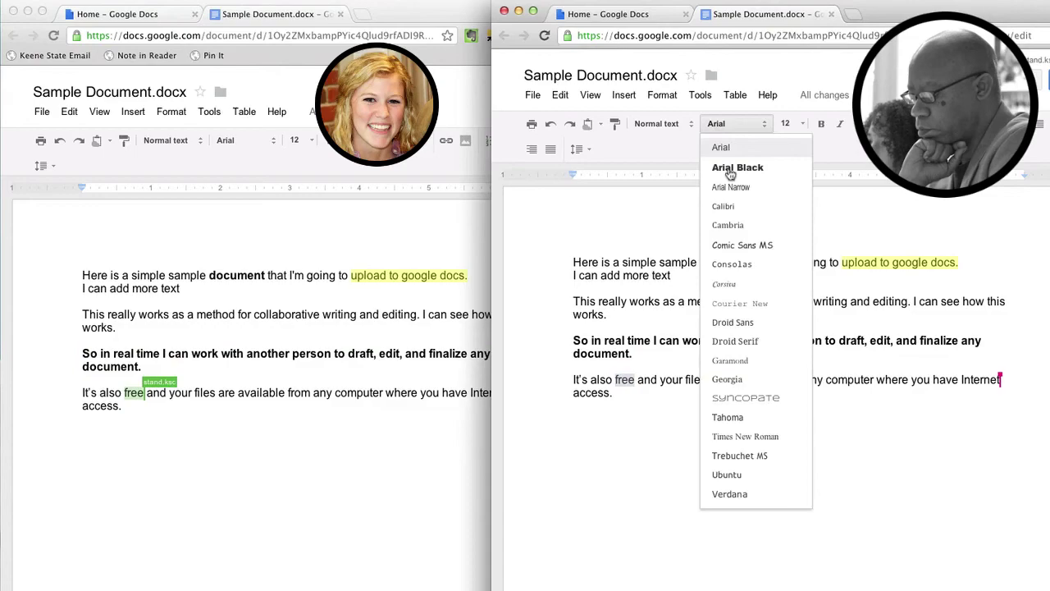
pyautogui.click(740, 344)
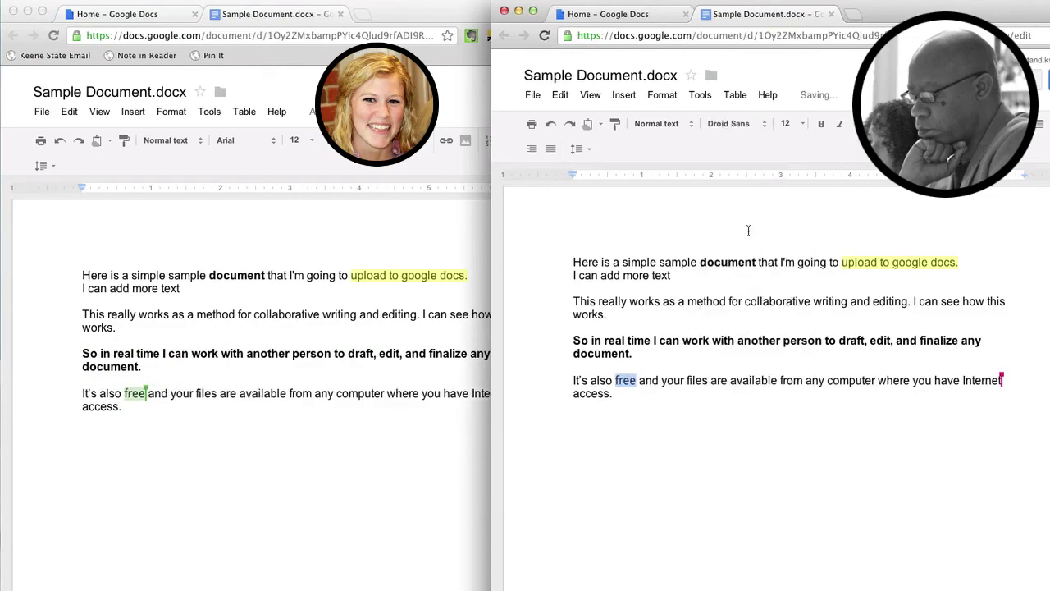
pyautogui.click(787, 123)
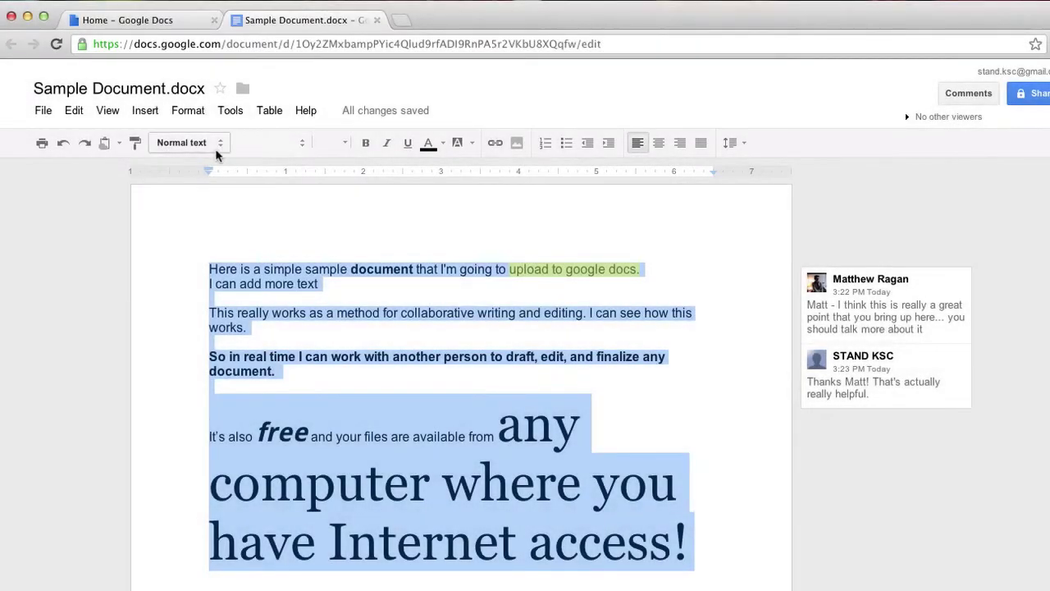
# Set all the selected text to Arial 12 pt, then deselect it.
pyautogui.click(279, 144)
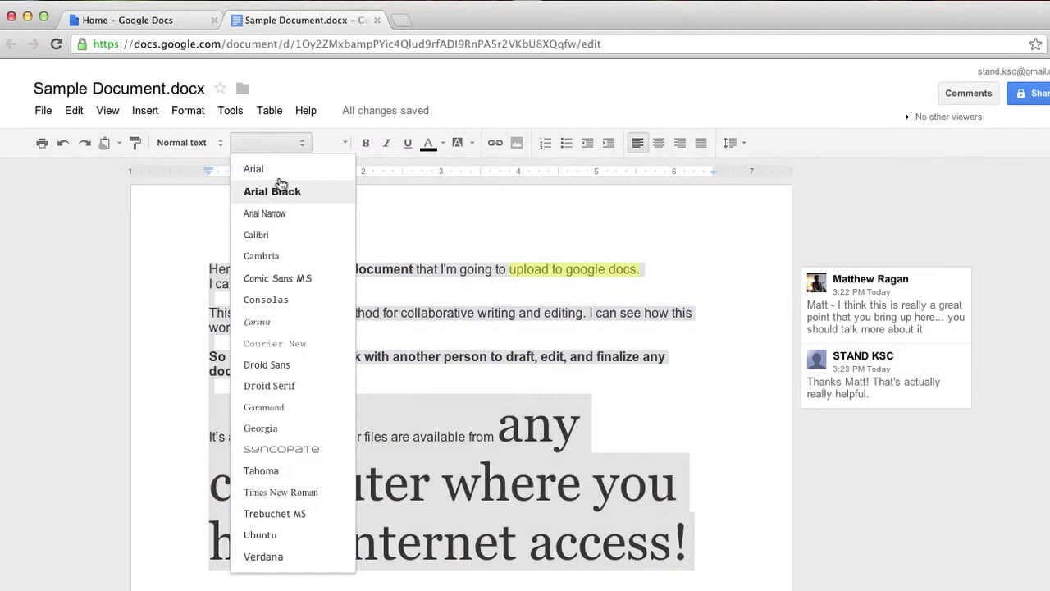
pyautogui.click(282, 167)
pyautogui.click(344, 144)
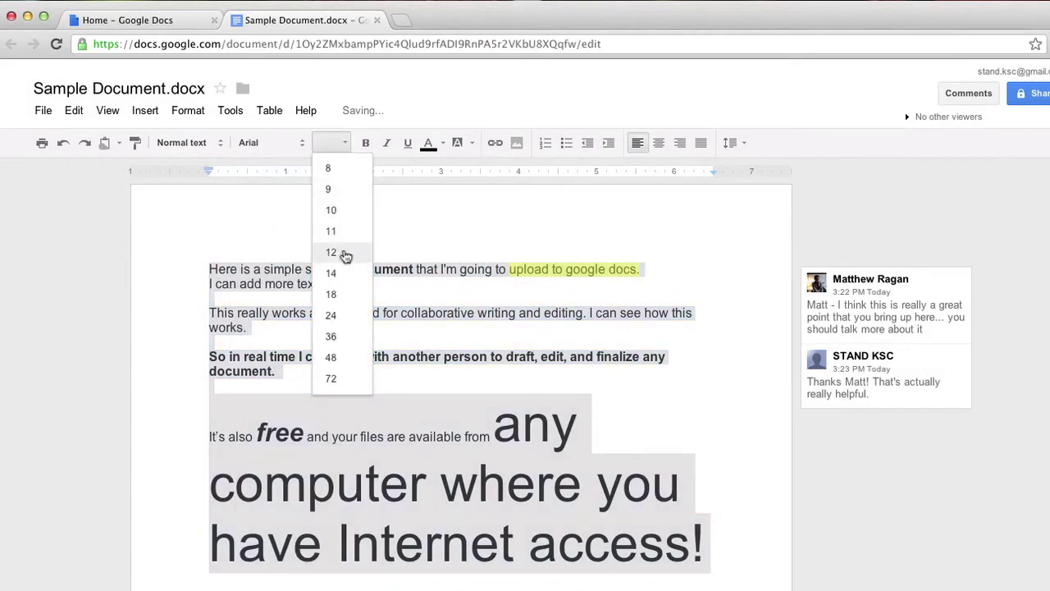
pyautogui.click(346, 253)
pyautogui.click(408, 415)
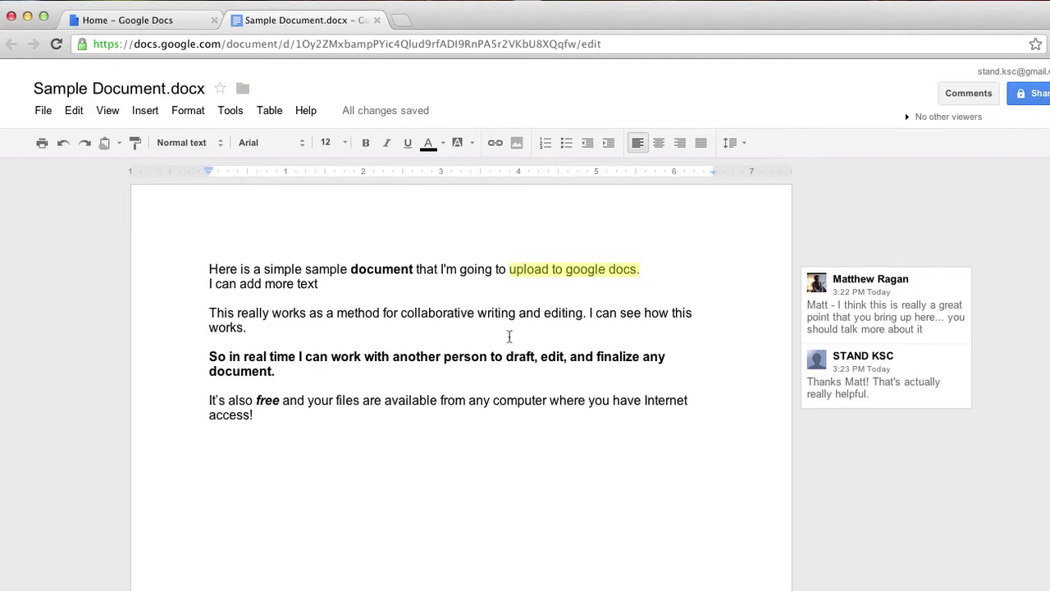
# Open Google Sites in a new tab, view the portfolio's Resume page, then return to Sample Document.
pyautogui.press('super+t')
pyautogui.write('si')
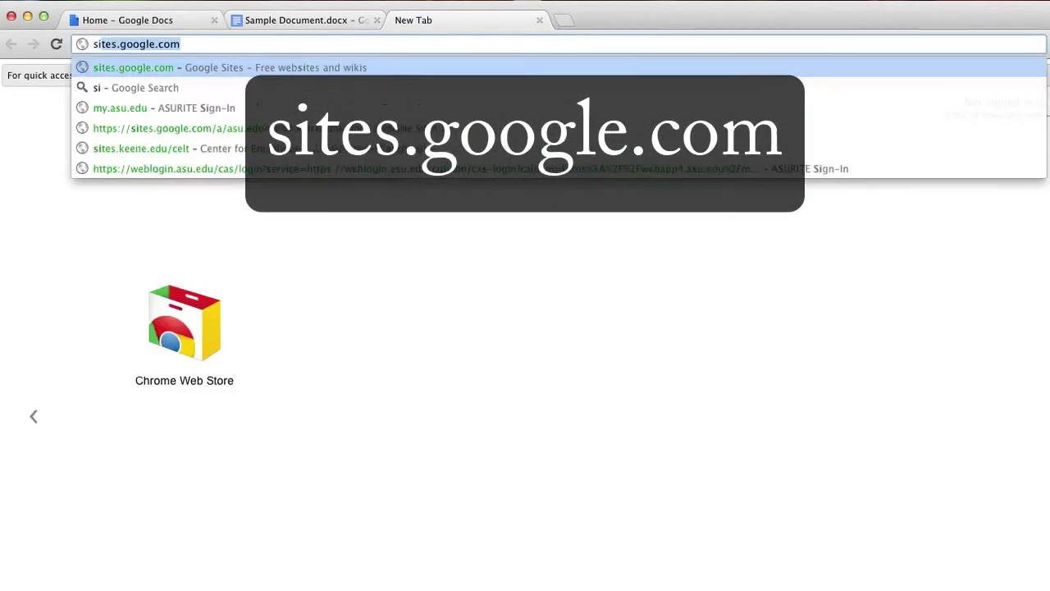
pyautogui.write('tes')
pyautogui.press('Right')
pyautogui.press('Return')
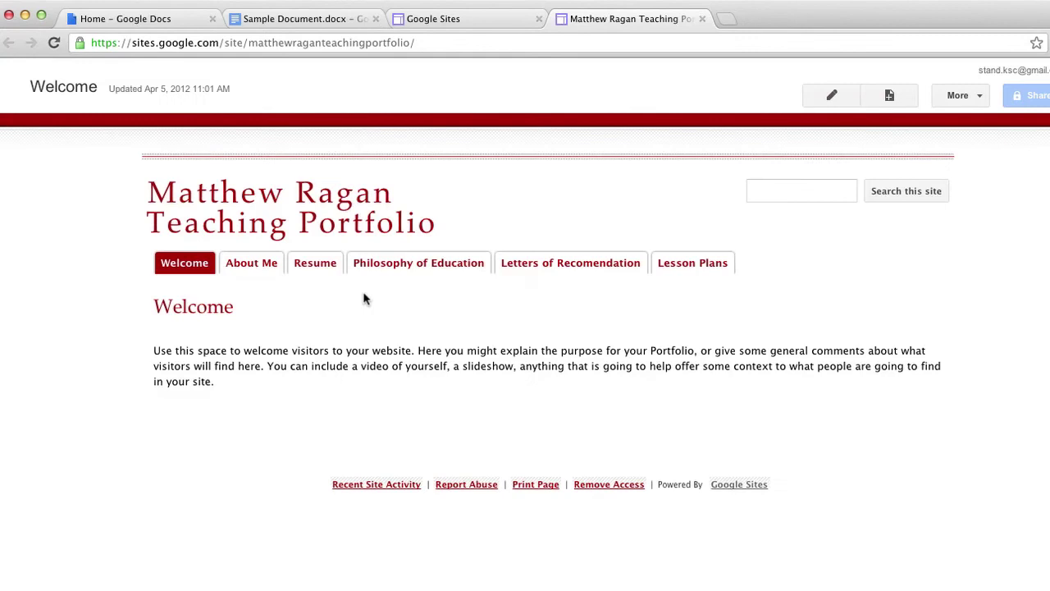
pyautogui.click(318, 264)
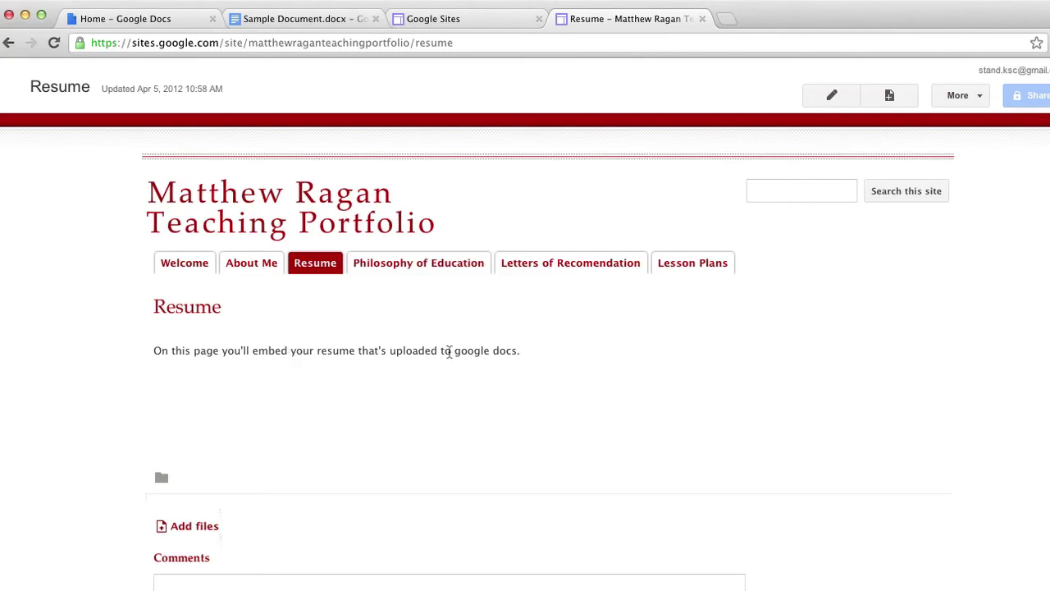
pyautogui.click(355, 23)
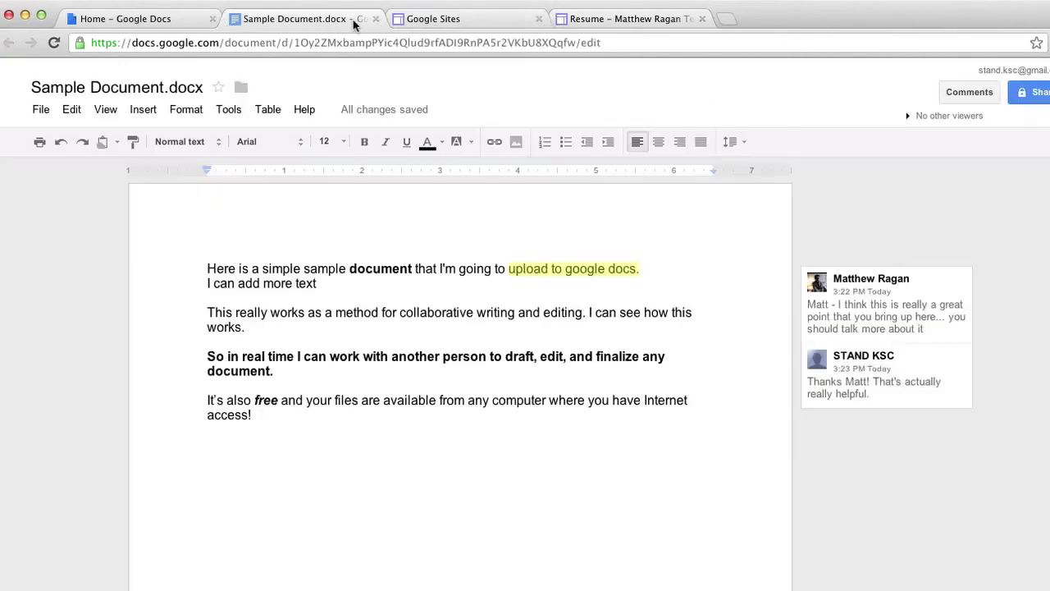
# Rename the Google Doc to 'Resume', then switch back to the Google Sites Resume page tab.
pyautogui.click(176, 89)
pyautogui.write('Resume')
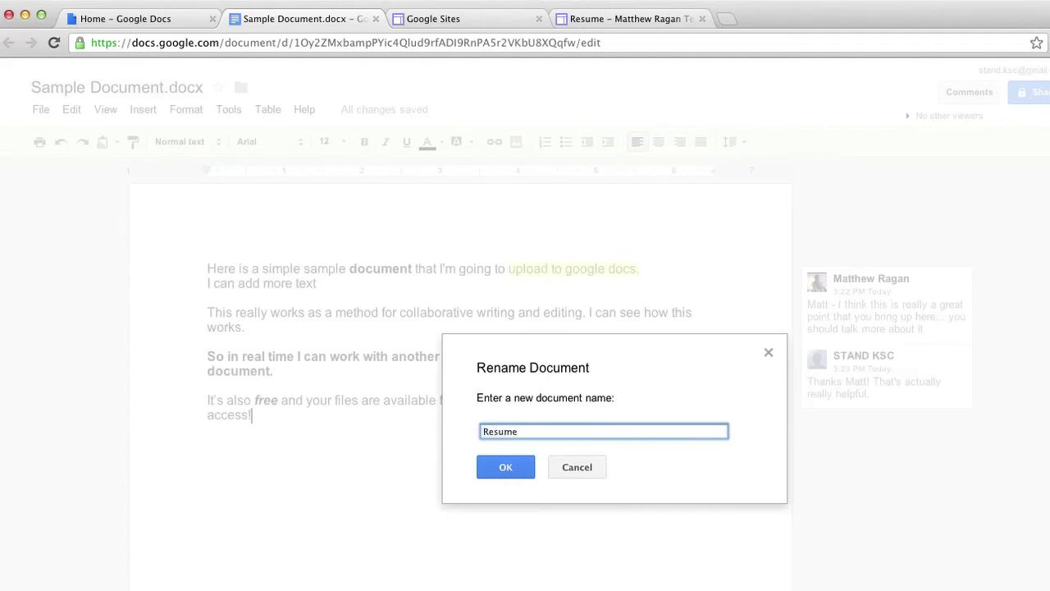
pyautogui.press('Return')
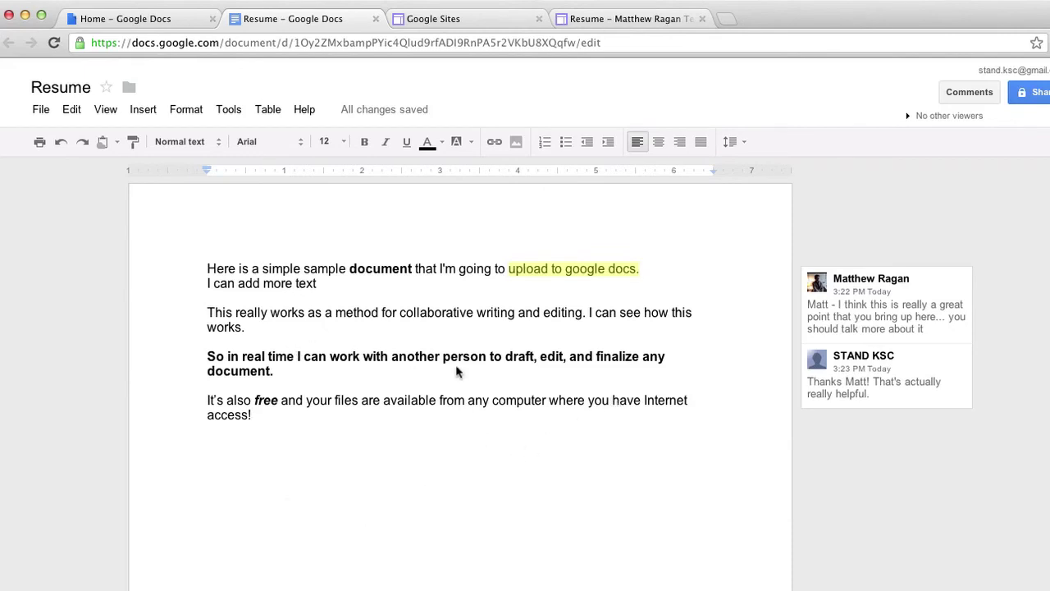
pyautogui.click(605, 19)
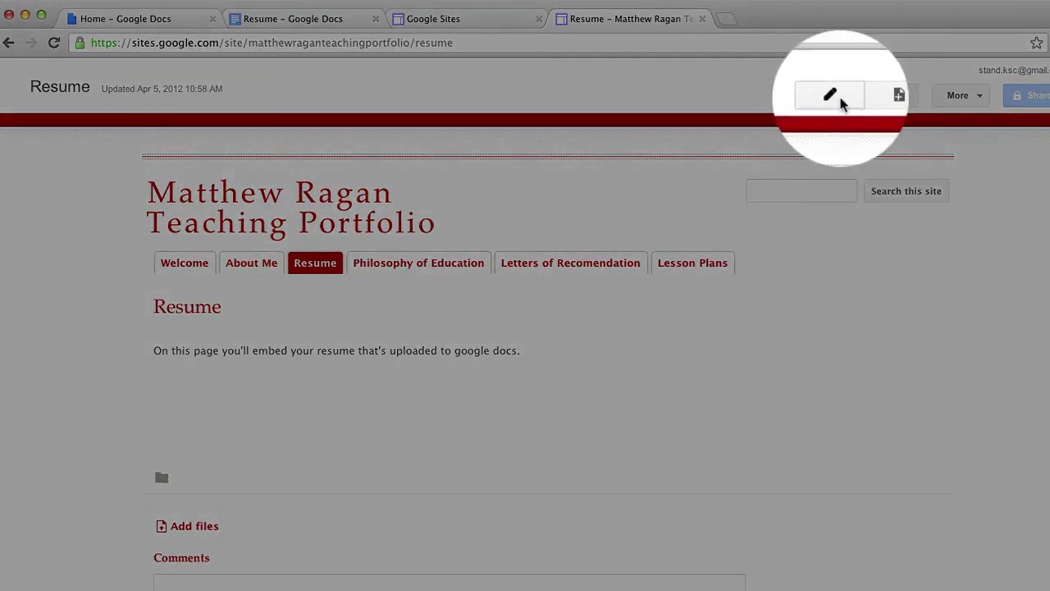
# Edit the Resume page and delete its placeholder sentence.
pyautogui.click(831, 96)
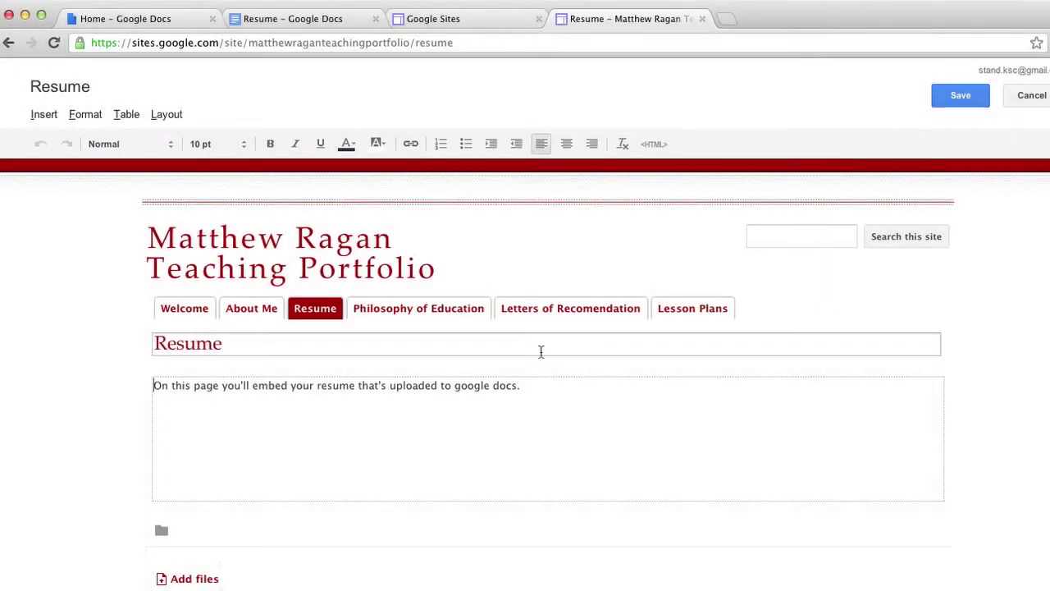
pyautogui.moveTo(570, 377); pyautogui.dragTo(333, 384)
pyautogui.click(575, 390)
pyautogui.press('super+a')
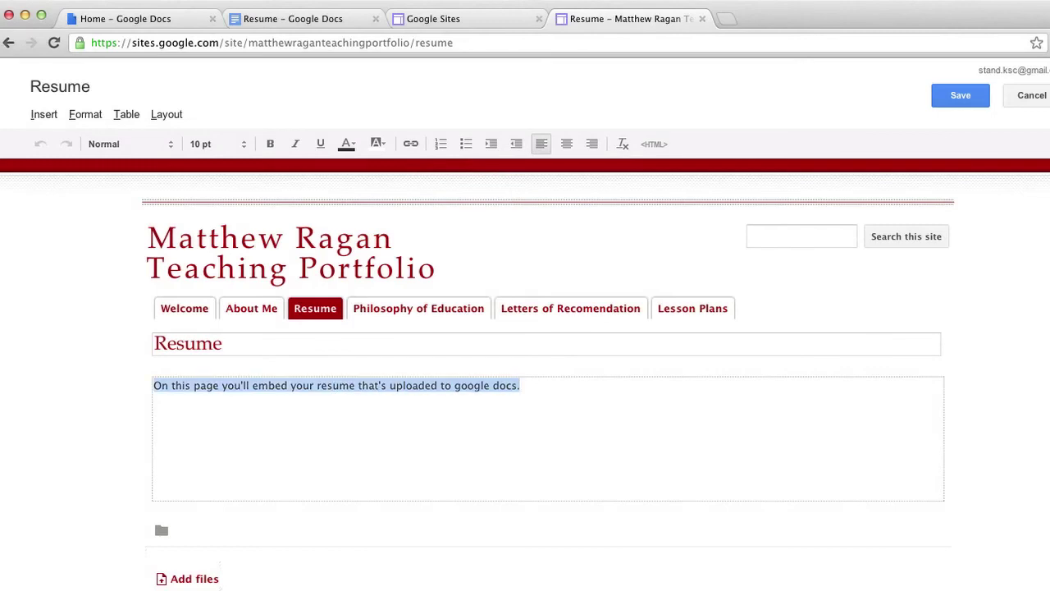
pyautogui.press('BackSpace')
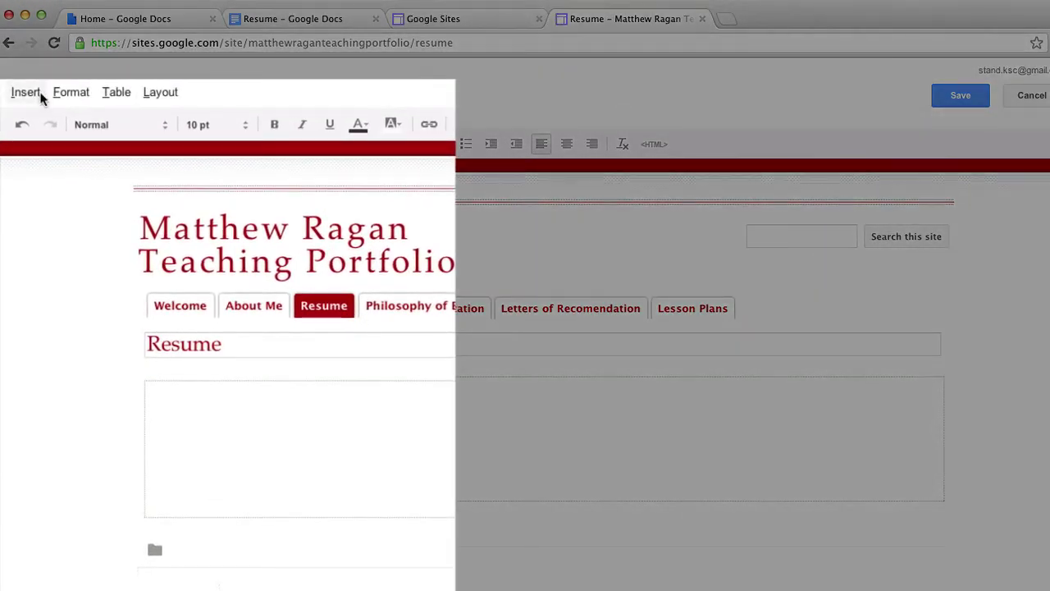
# Insert a Google document and pick Resume in the picker.
pyautogui.click(42, 99)
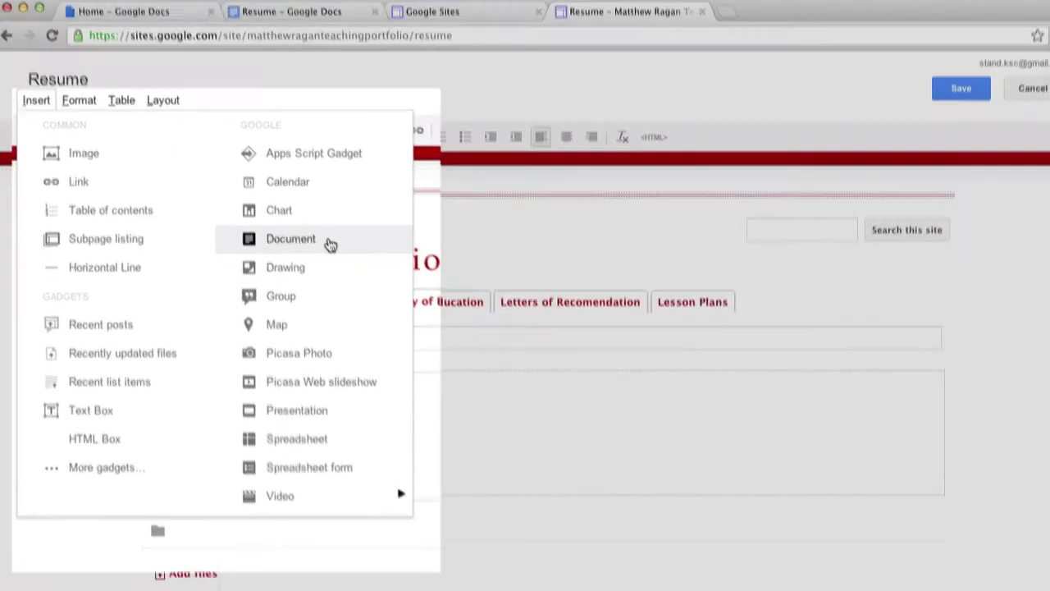
pyautogui.click(329, 244)
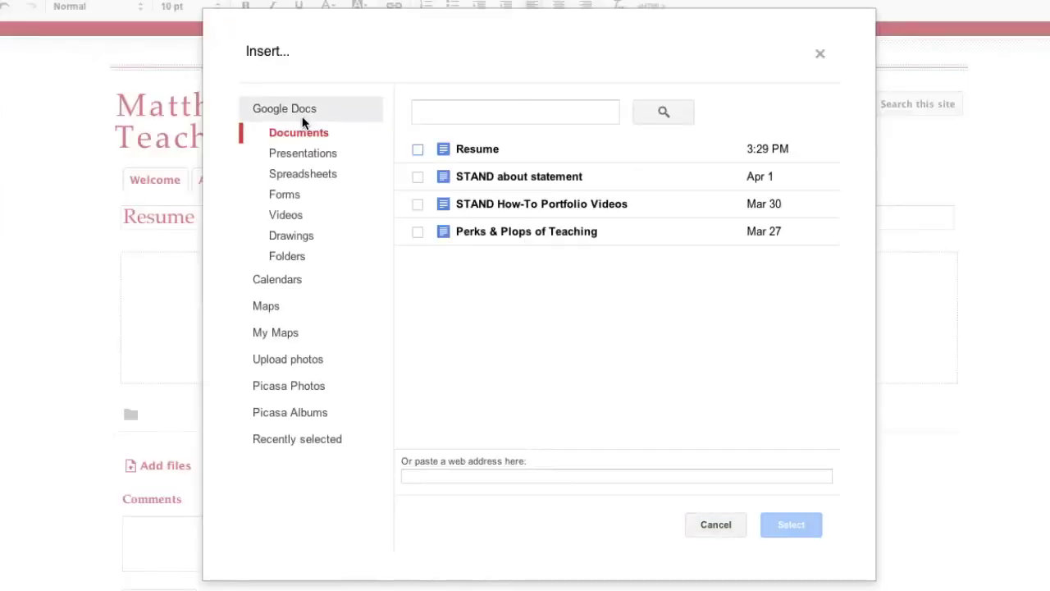
pyautogui.click(418, 153)
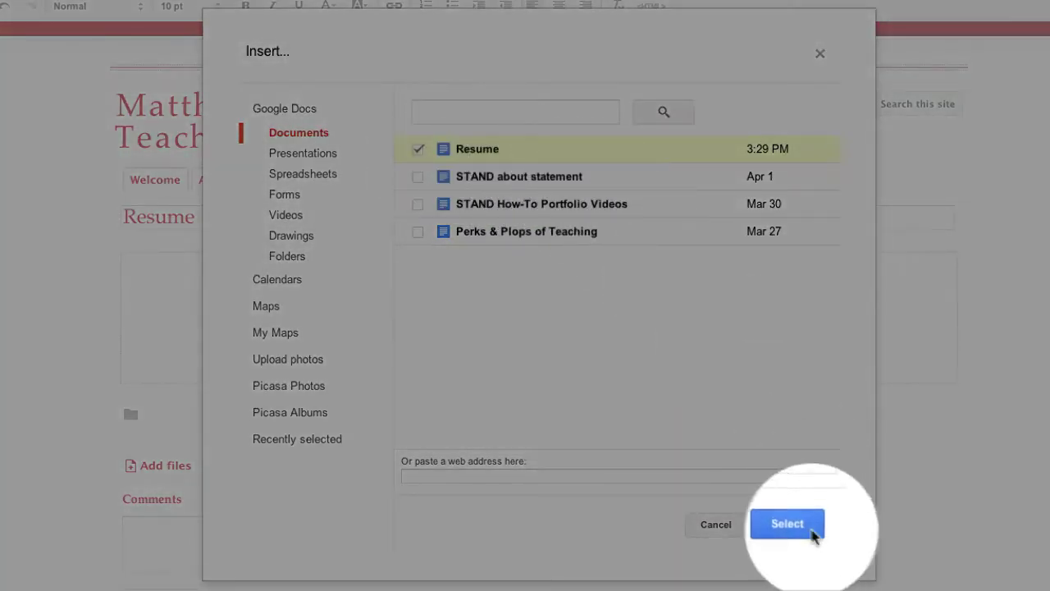
# Embed the Resume doc with no border and no title, centre it, and save the page.
pyautogui.click(812, 531)
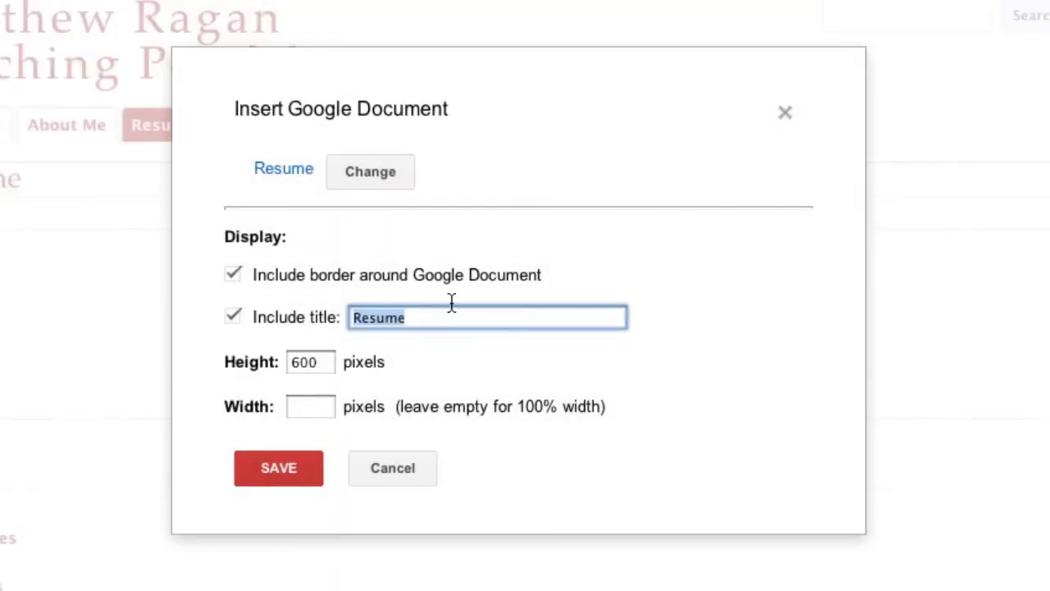
pyautogui.click(234, 283)
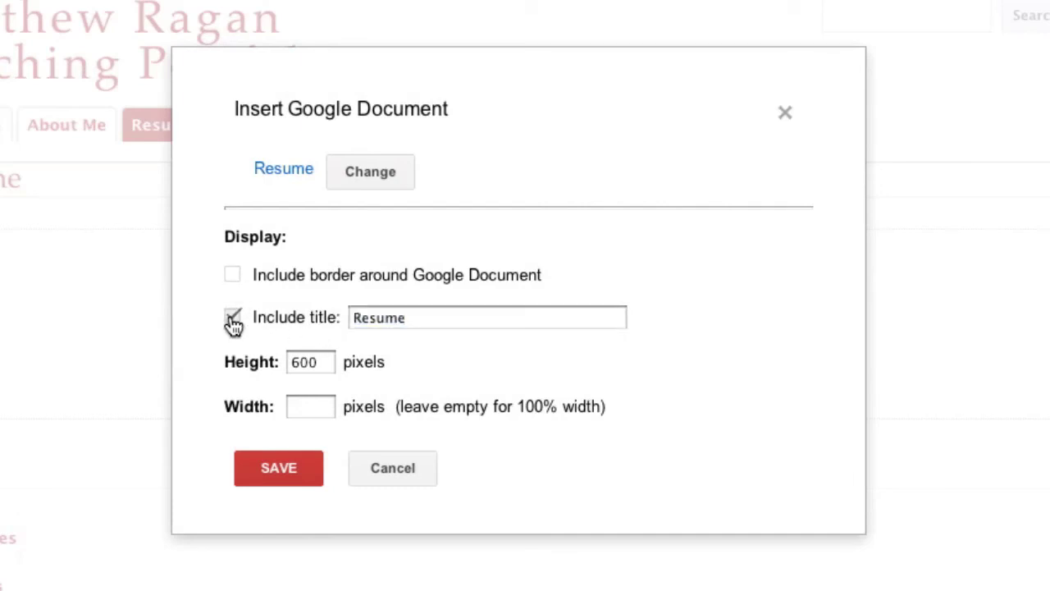
pyautogui.click(233, 319)
pyautogui.click(288, 468)
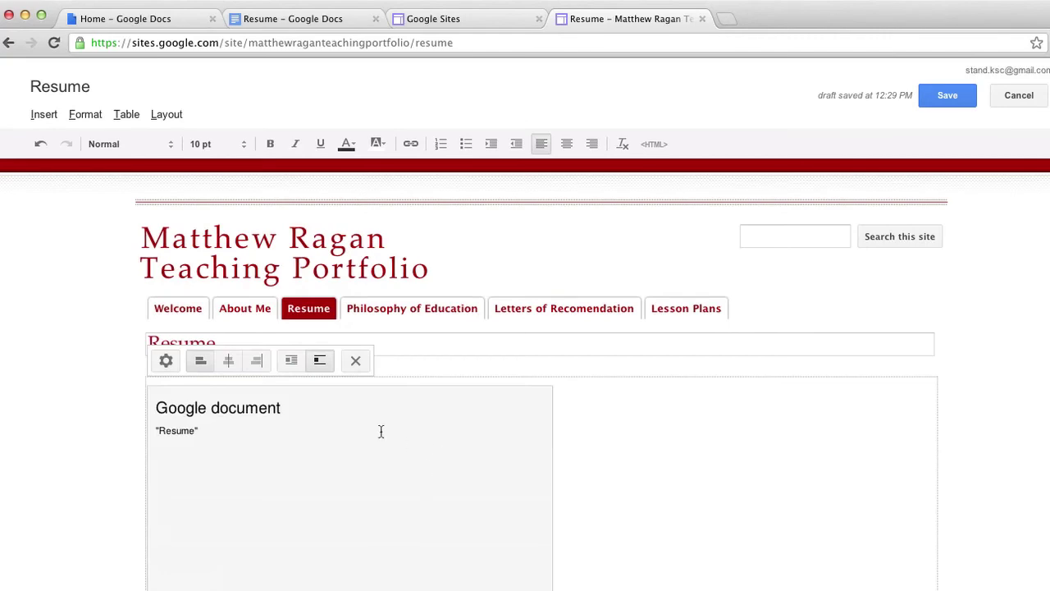
pyautogui.click(230, 361)
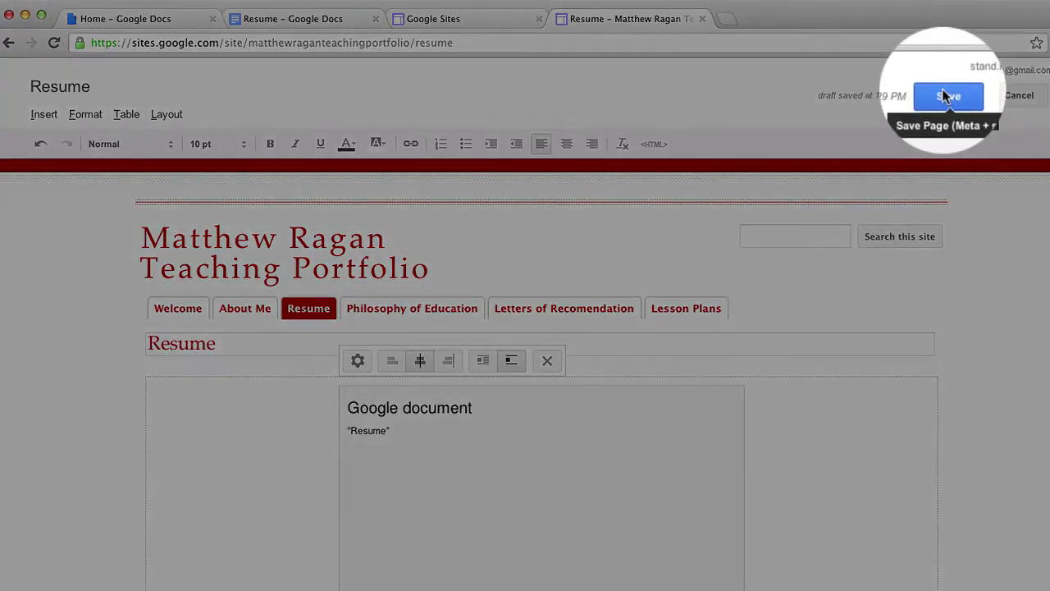
pyautogui.click(945, 95)
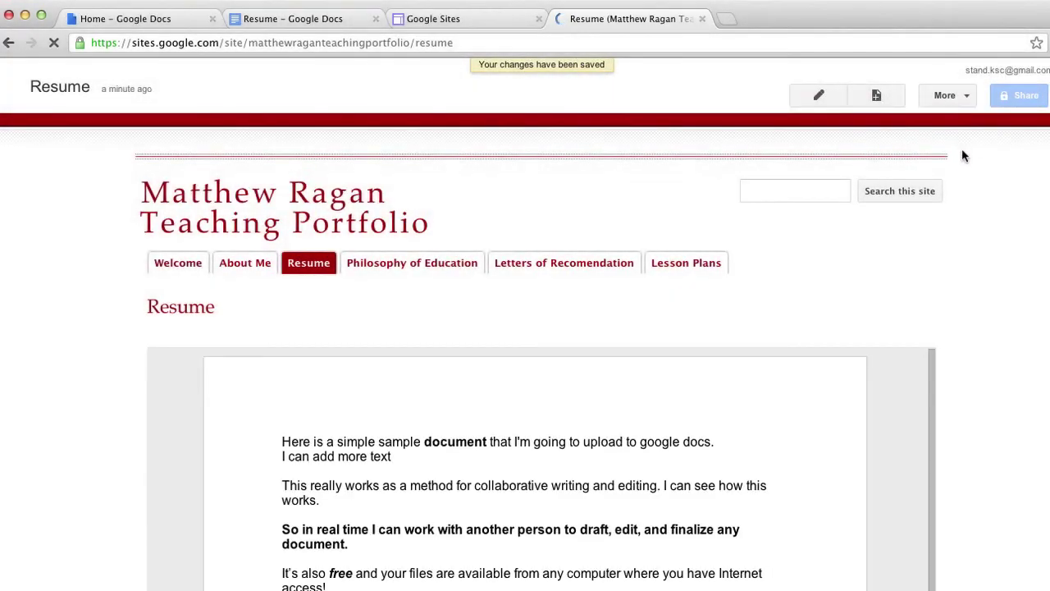
# Scroll through the embedded resume on the page, then return to the Resume Google Docs tab.
pyautogui.scroll(-3, 596, 296)
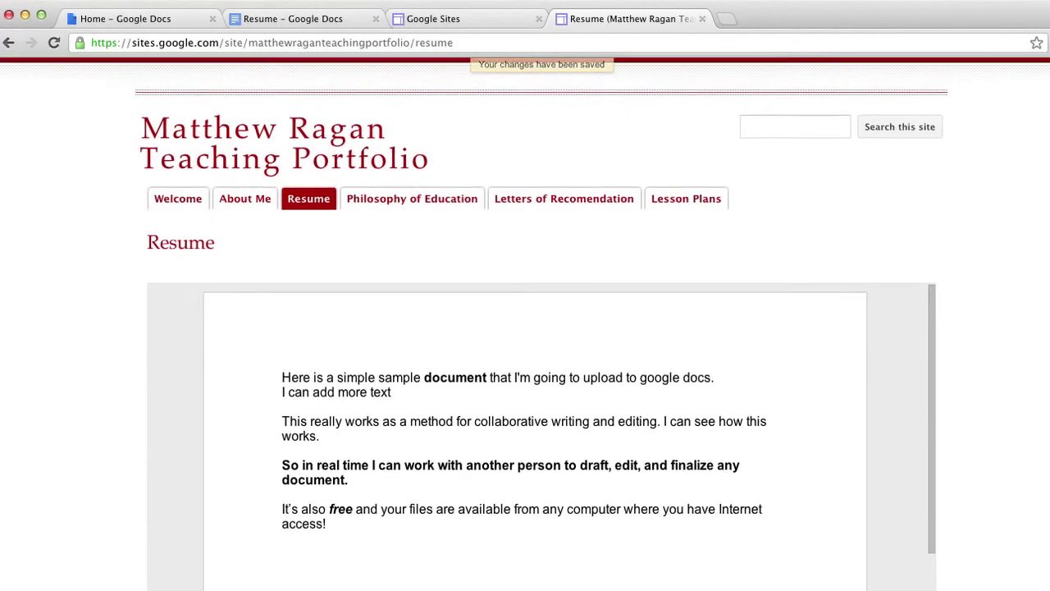
pyautogui.scroll(-5, 697, 345)
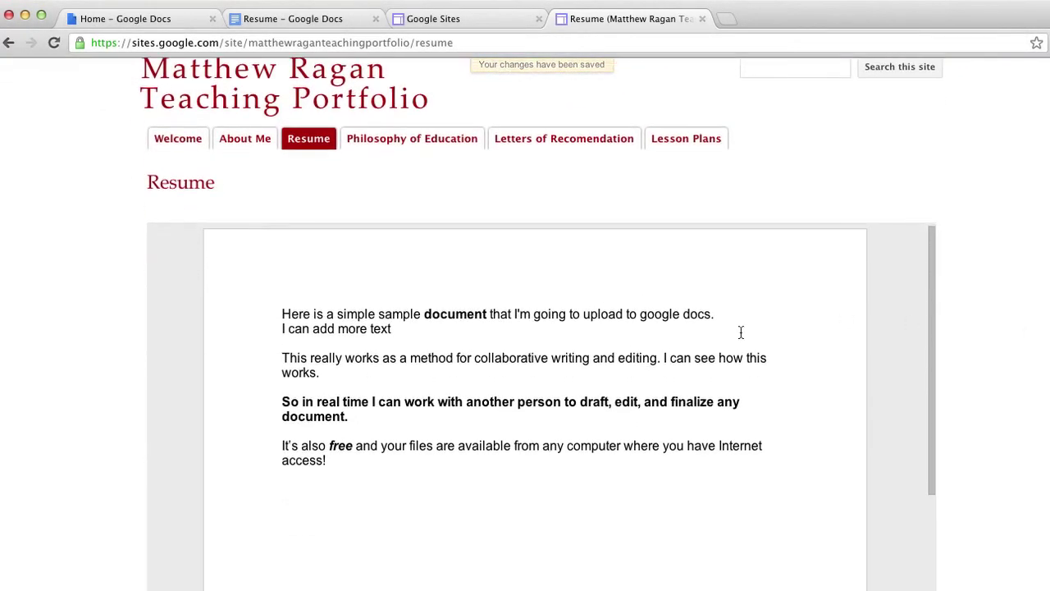
pyautogui.scroll(8, 740, 332)
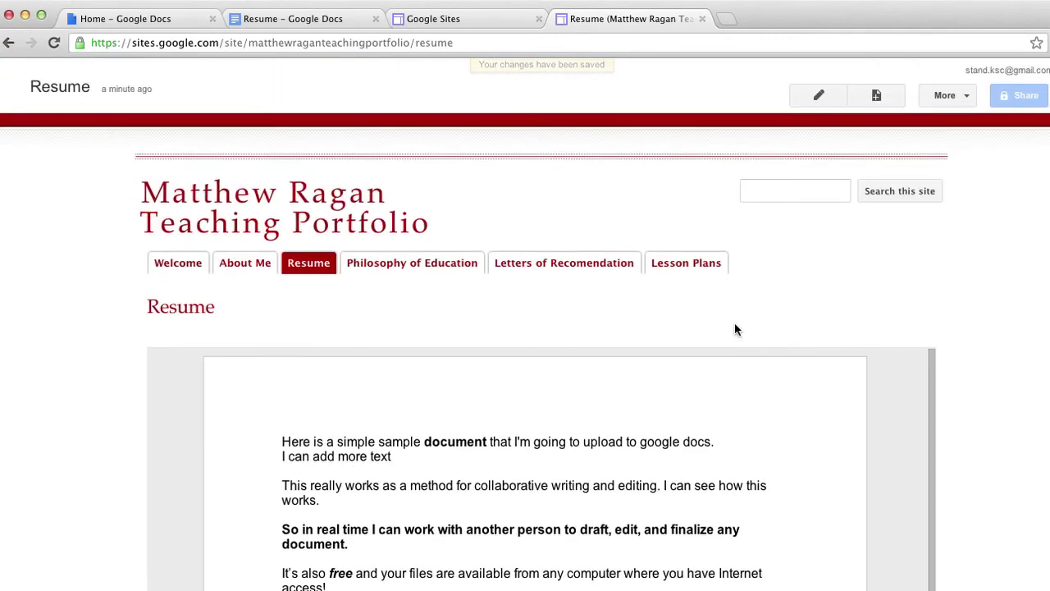
pyautogui.click(320, 20)
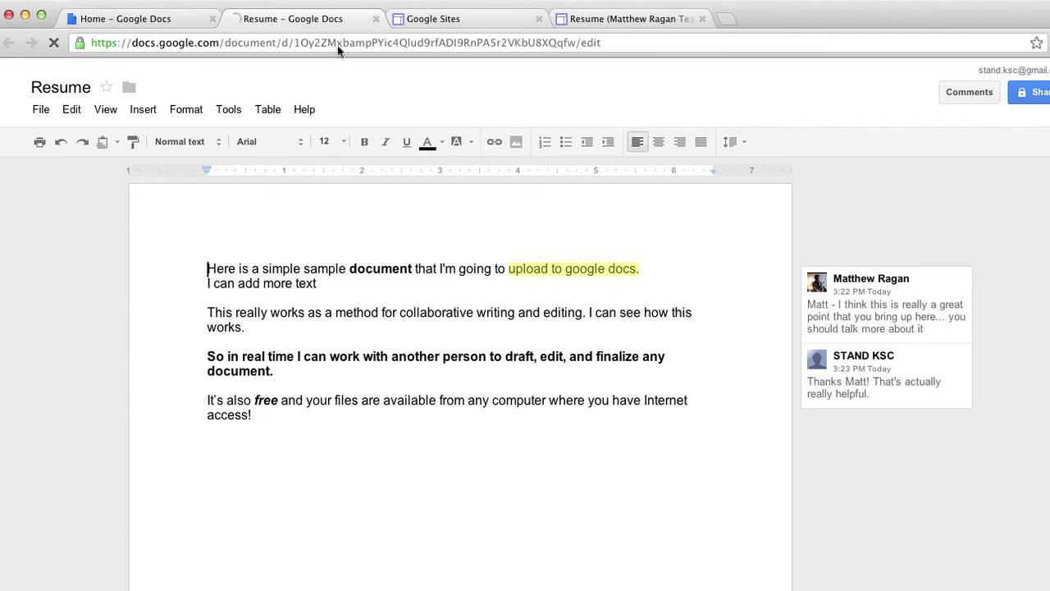
# Below the Internet access line, type 'And make any changes... like updated', fixing the typo.
pyautogui.click(348, 426)
pyautogui.press('Return')
pyautogui.write('And make any chagnes')
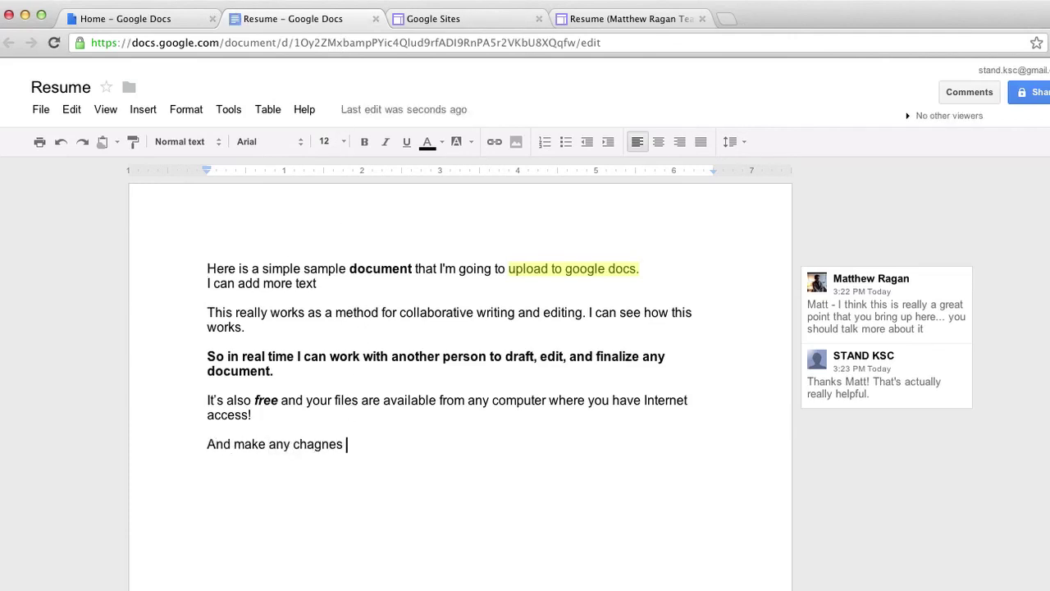
pyautogui.write('..')
pyautogui.press('BackSpace')
pyautogui.press('BackSpace')
pyautogui.press('BackSpace')
pyautogui.press('BackSpace')
pyautogui.press('BackSpace')
pyautogui.press('BackSpace')
pyautogui.press('BackSpace')
pyautogui.press('BackSpace')
pyautogui.write('anges... like updated')
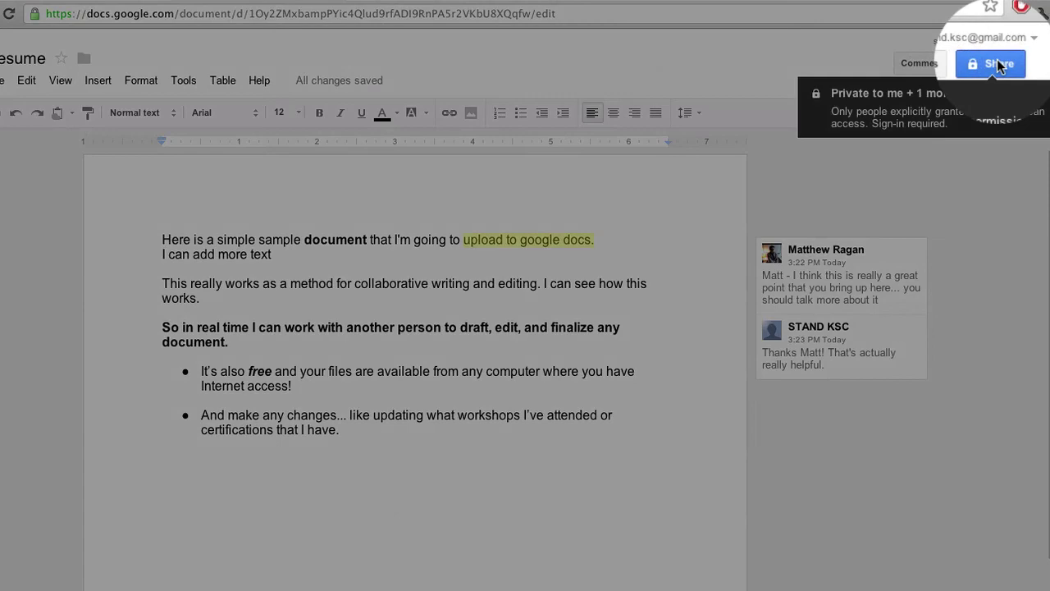
# Set sharing to 'Anyone with the link' can view, save, and close the sharing dialog.
pyautogui.click(997, 64)
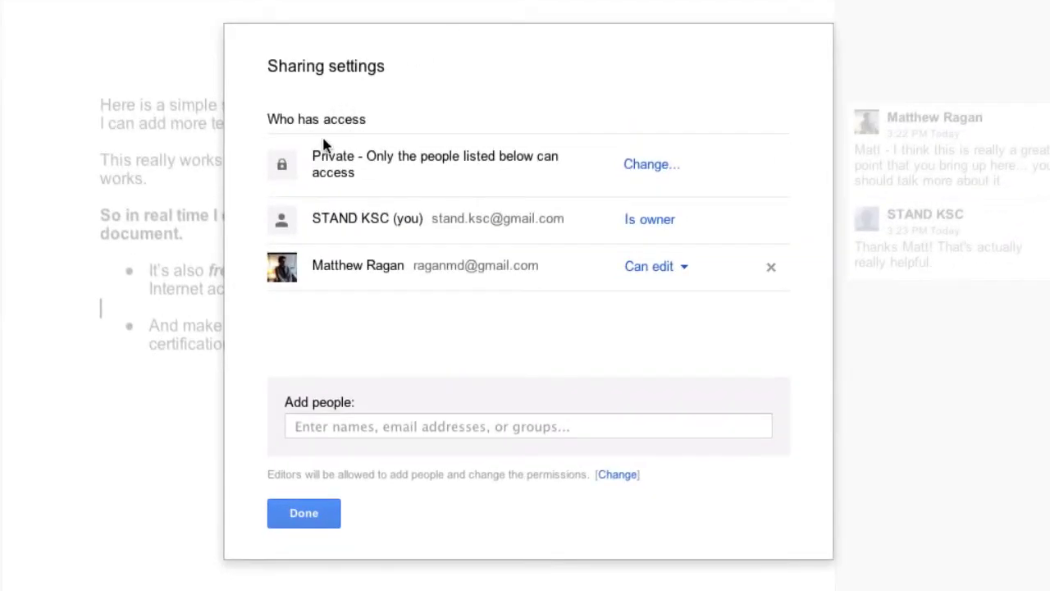
pyautogui.click(637, 166)
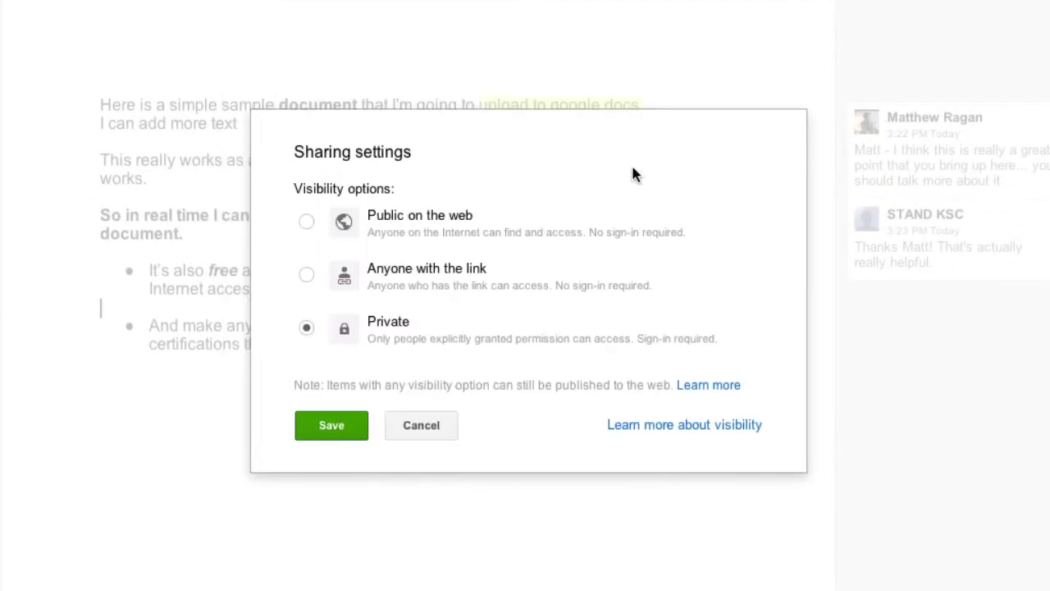
pyautogui.click(307, 275)
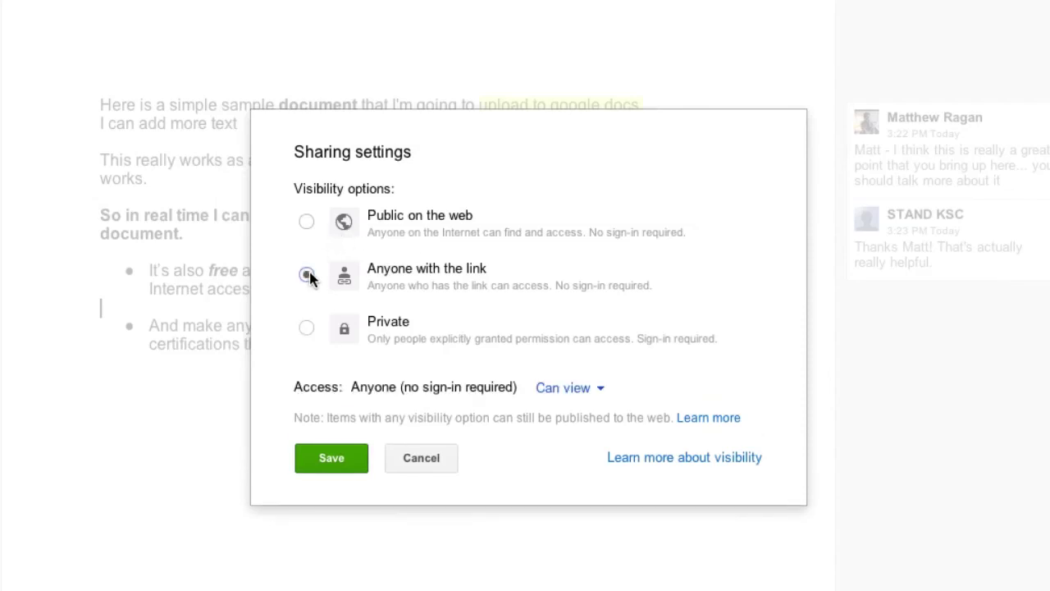
pyautogui.click(331, 460)
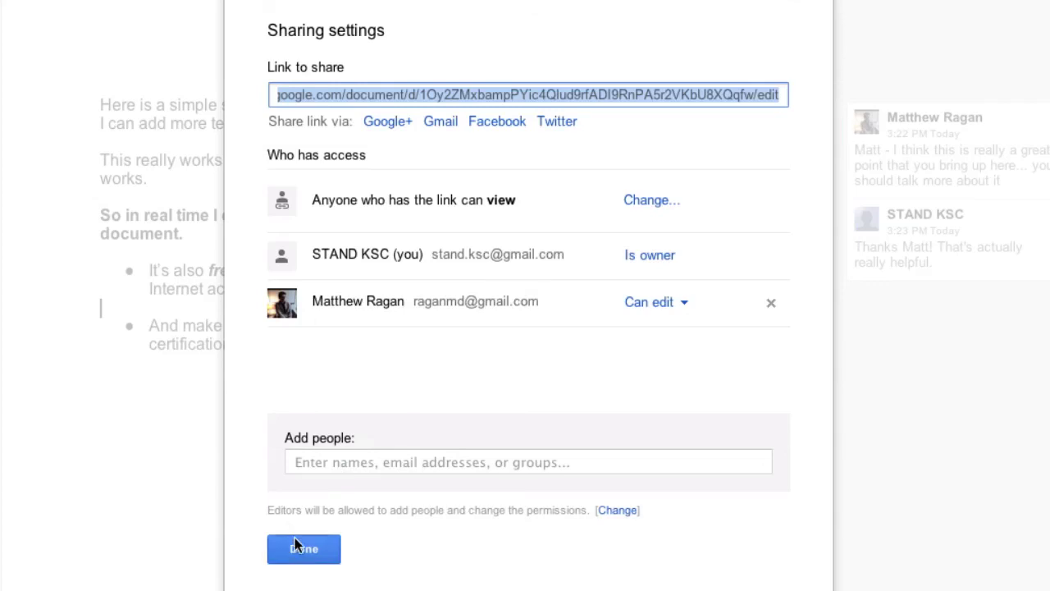
pyautogui.click(584, 100)
pyautogui.click(301, 553)
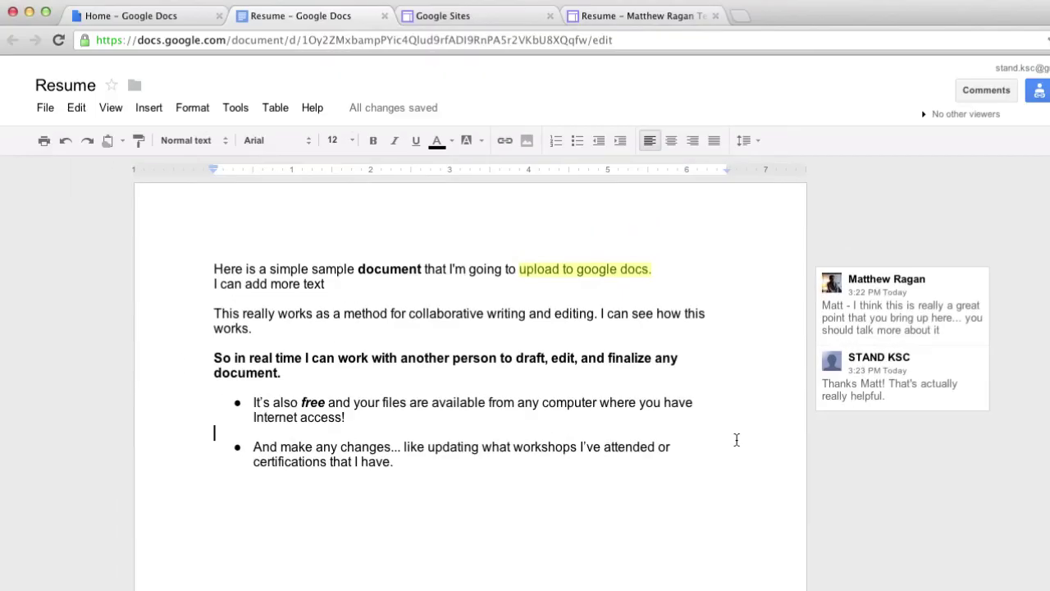